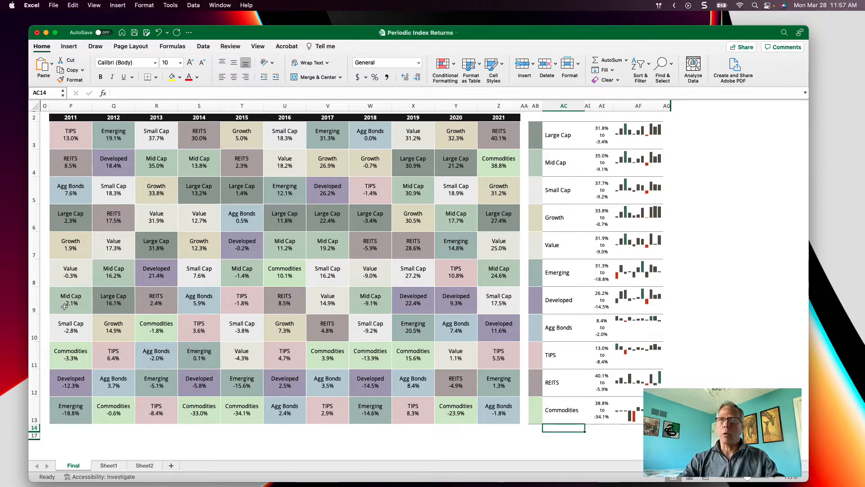
Step: Go to Sheet1 and review the index returns in C2:N12, including the 2011 column
{"action": "left_click", "coordinate": [107, 468]}
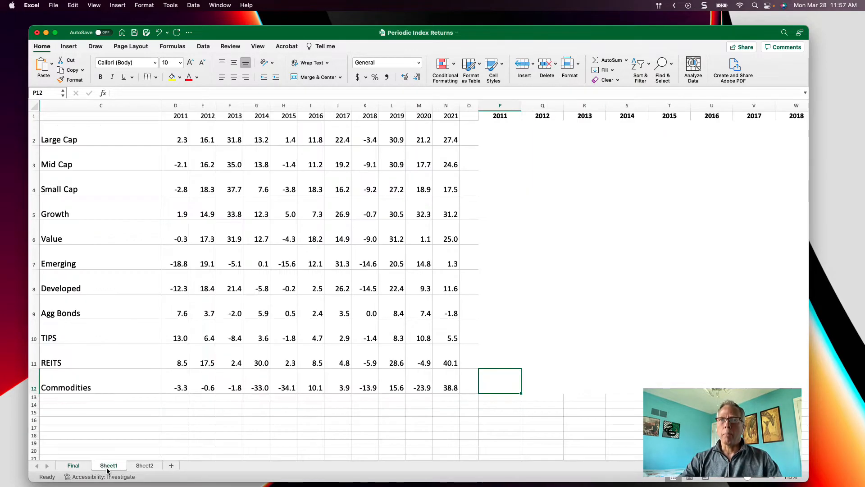
{"action": "left_click", "coordinate": [129, 203]}
{"action": "left_click_drag", "start_coordinate": [115, 147], "coordinate": [448, 381]}
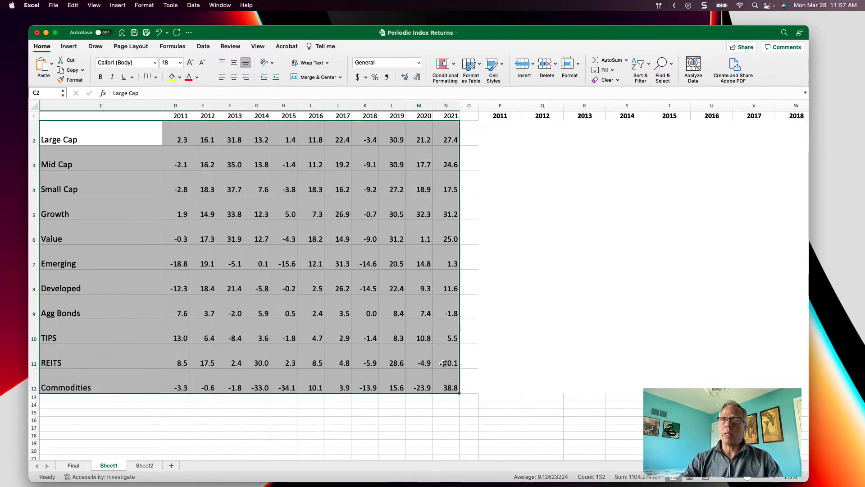
{"action": "left_click", "coordinate": [502, 137]}
{"action": "left_click_drag", "start_coordinate": [183, 143], "coordinate": [175, 379]}
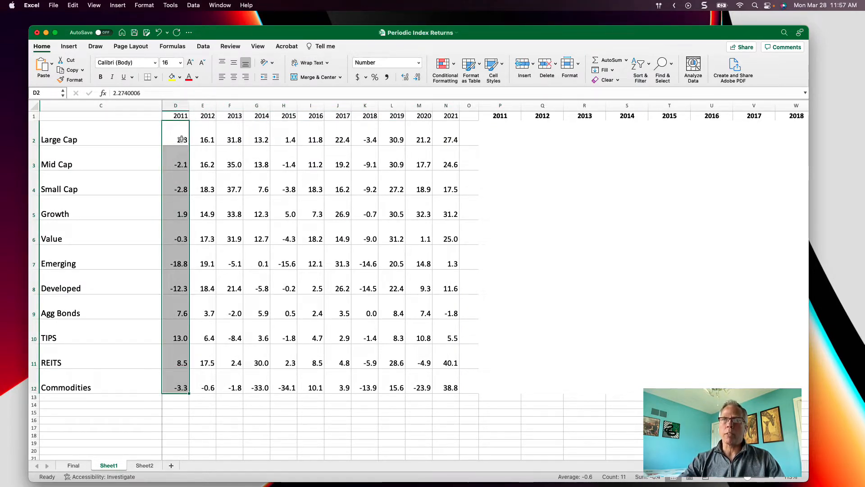
Step: Enter =LARGE(D2:D12,1) in P2 to return the highest 2011 return
{"action": "left_click", "coordinate": [499, 131]}
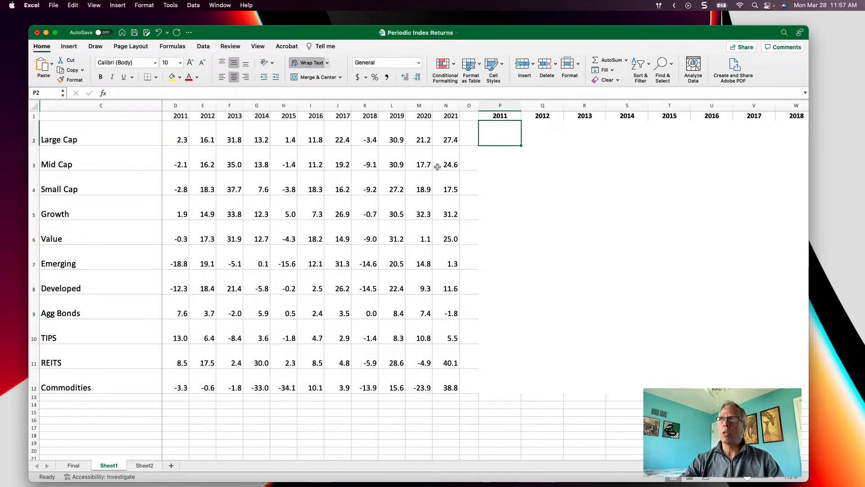
{"action": "type", "text": "=large"}
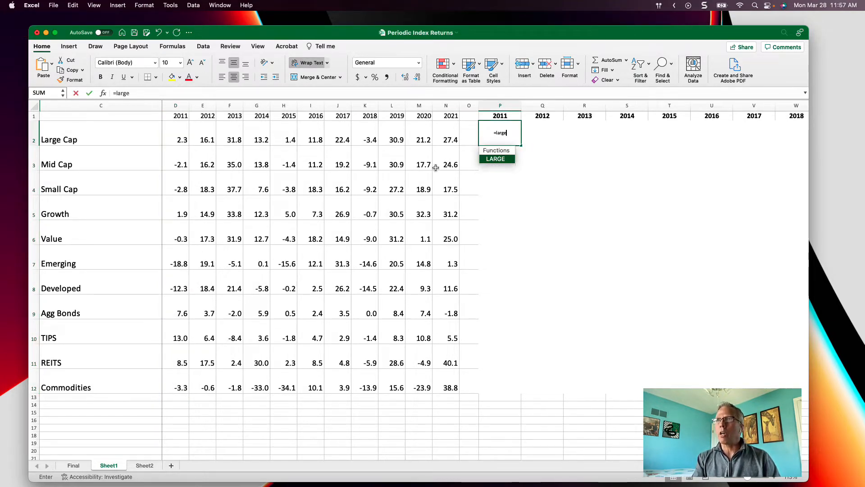
{"action": "key", "text": "Tab"}
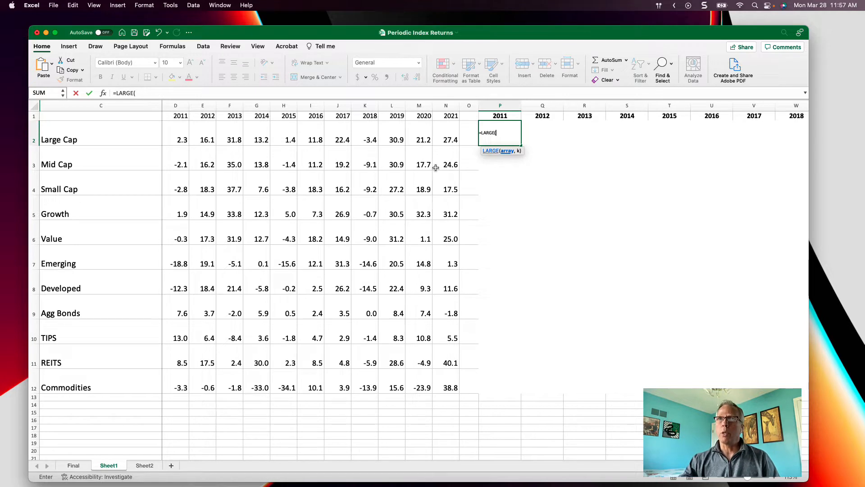
{"action": "left_click", "coordinate": [172, 134]}
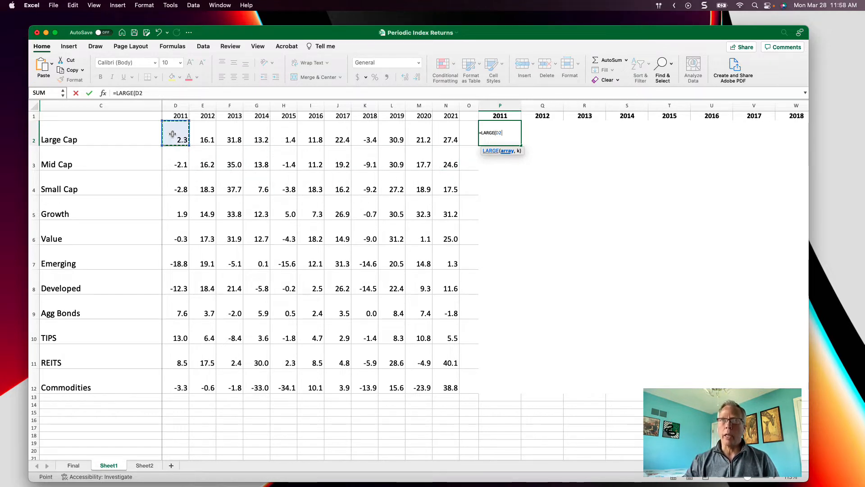
{"action": "key", "text": "super+shift+Down"}
{"action": "type", "text": ","}
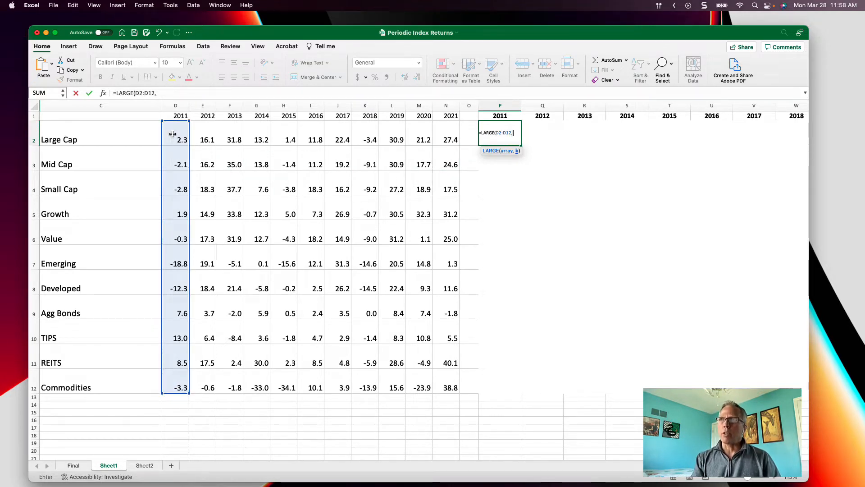
{"action": "type", "text": "1)"}
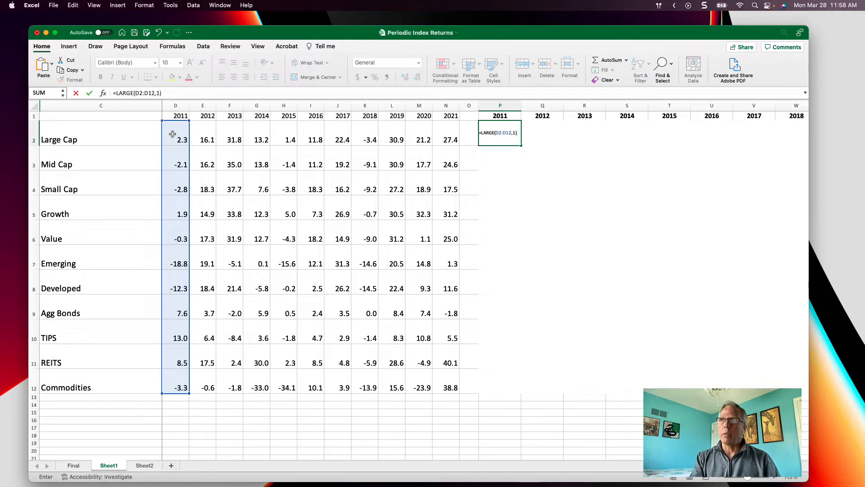
{"action": "key", "text": "ctrl+Return"}
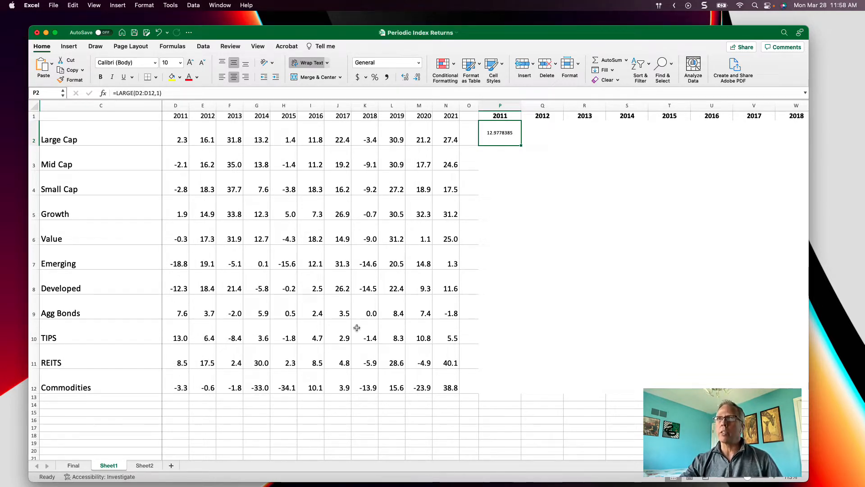
Step: Check the LARGE formula in P2 against the 2011 TIPS return in the source table
{"action": "key", "text": "F2"}
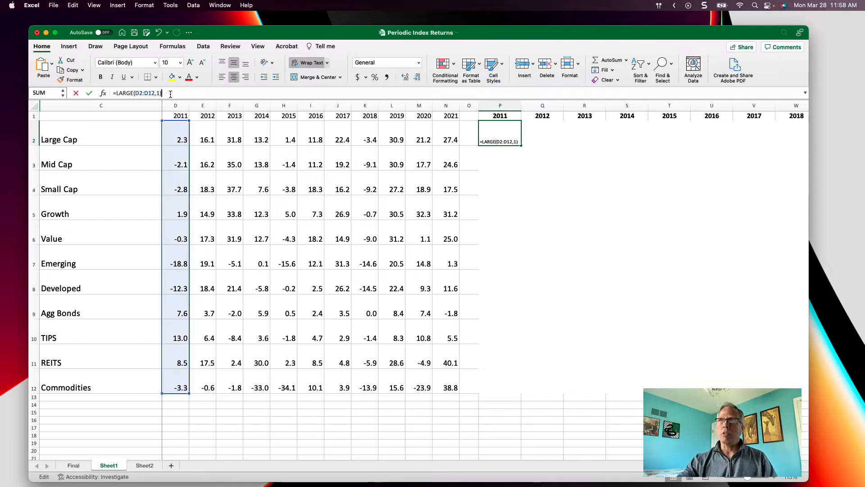
{"action": "key", "text": "ctrl+Return"}
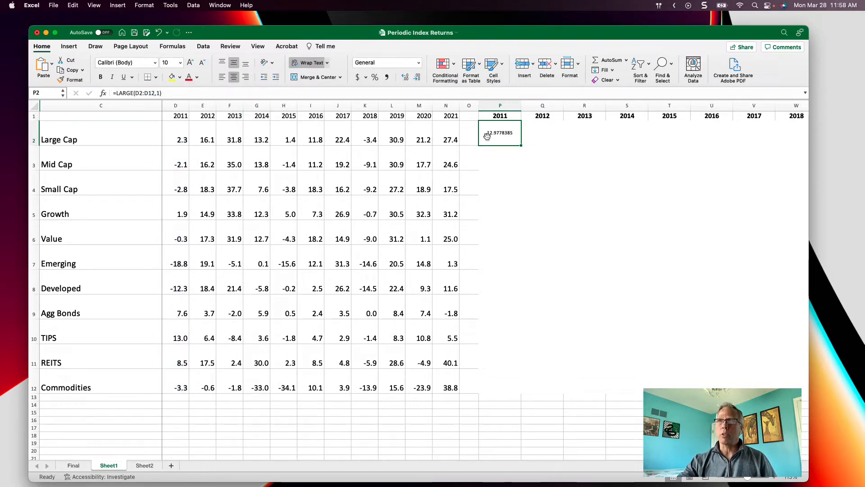
{"action": "left_click", "coordinate": [184, 338]}
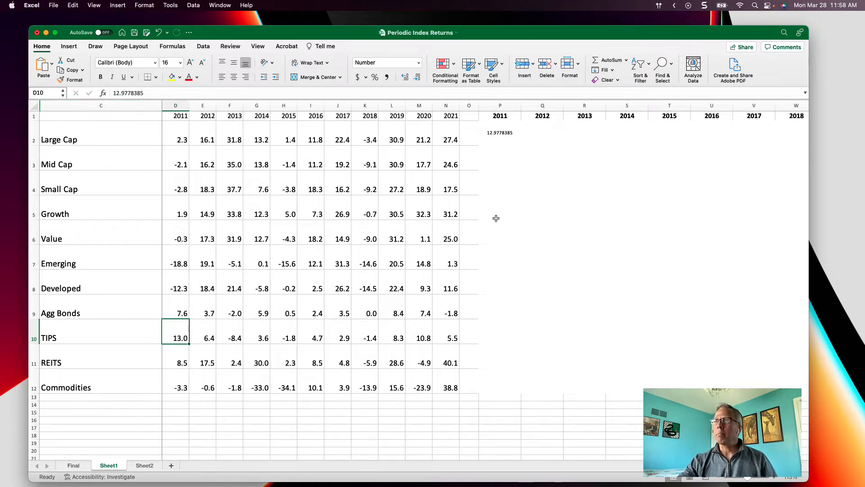
{"action": "left_click", "coordinate": [507, 137]}
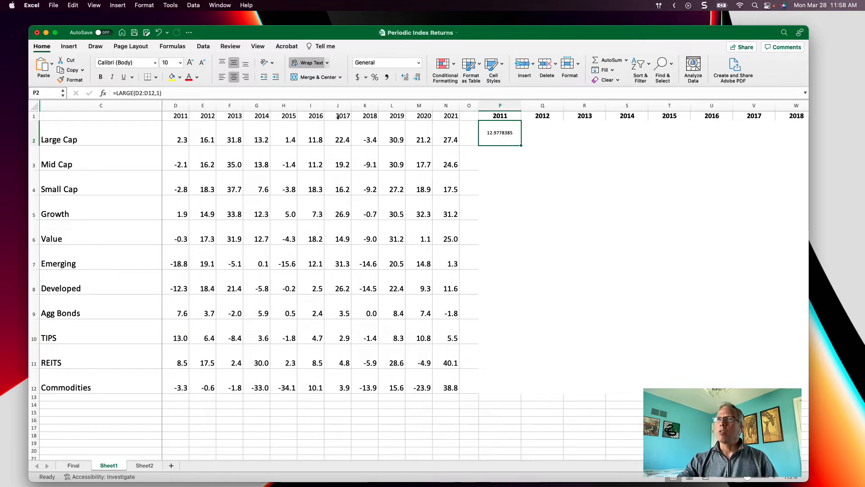
Step: Replace the k argument of the LARGE formula in P2 with SEQUENCE(11) to rank all the 2011 returns
{"action": "double_click", "coordinate": [158, 92]}
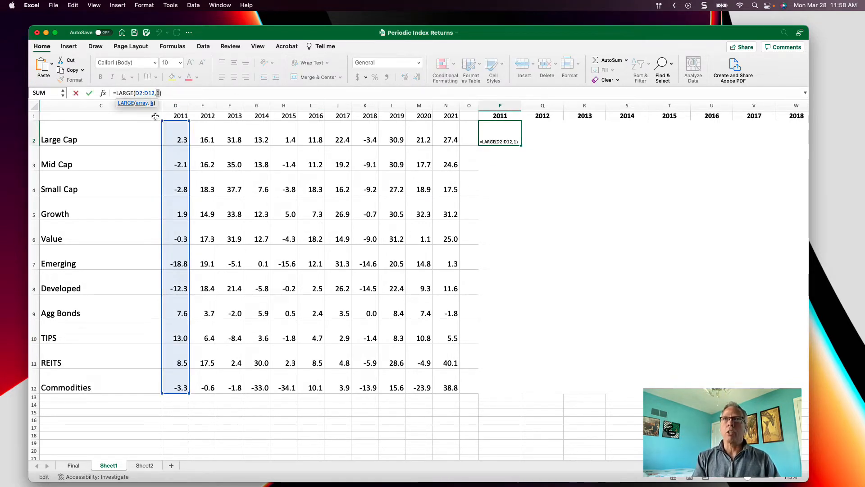
{"action": "type", "text": "SEQUENCE("}
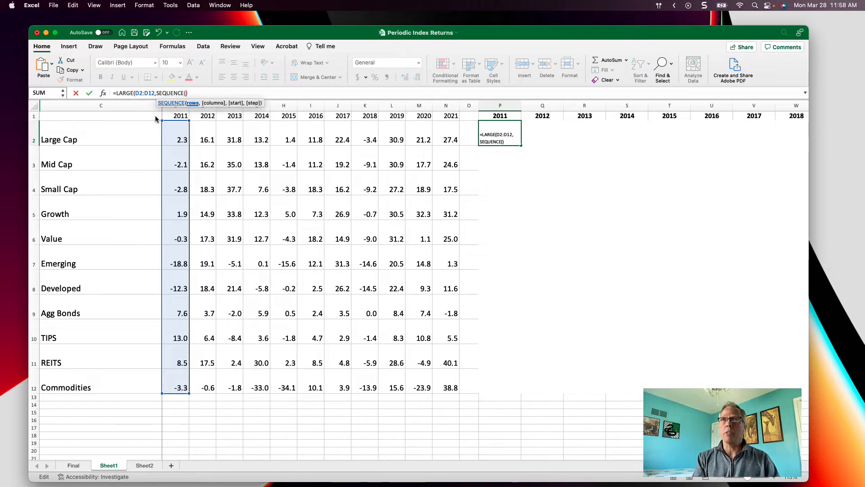
{"action": "type", "text": "12)"}
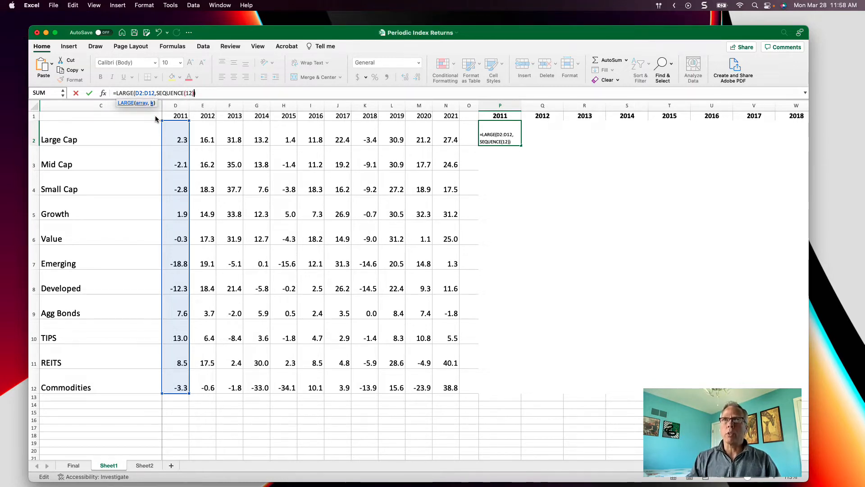
{"action": "key", "text": "Left"}
{"action": "key", "text": "BackSpace"}
{"action": "type", "text": "1"}
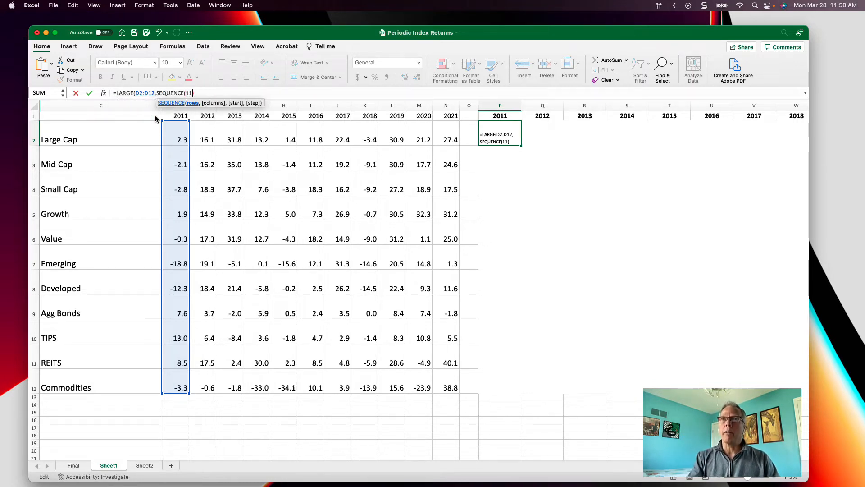
{"action": "key", "text": "Right"}
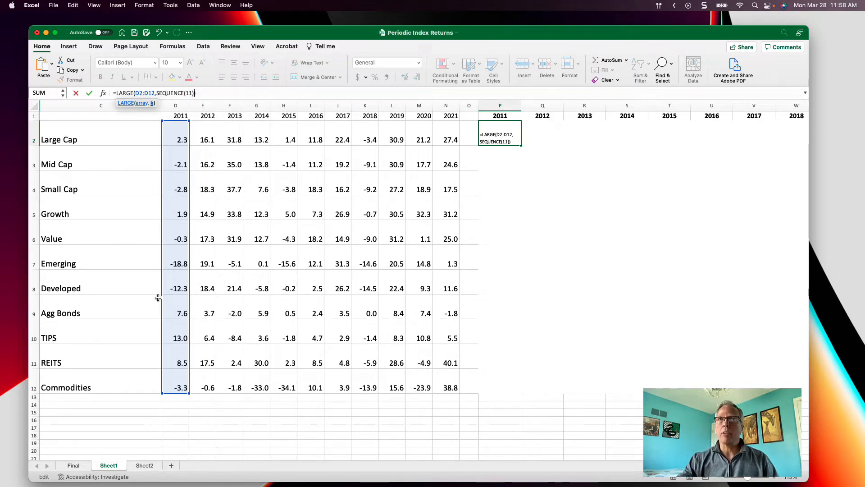
{"action": "key", "text": "Return"}
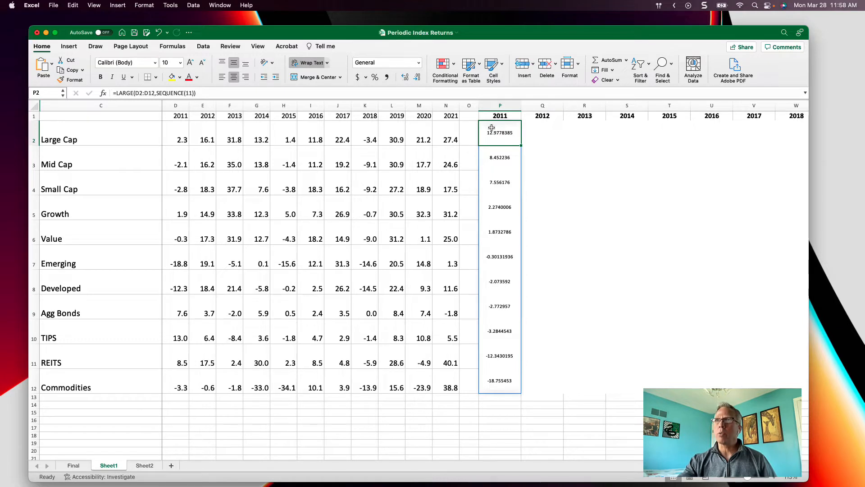
{"action": "left_click_drag", "start_coordinate": [501, 137], "coordinate": [514, 381]}
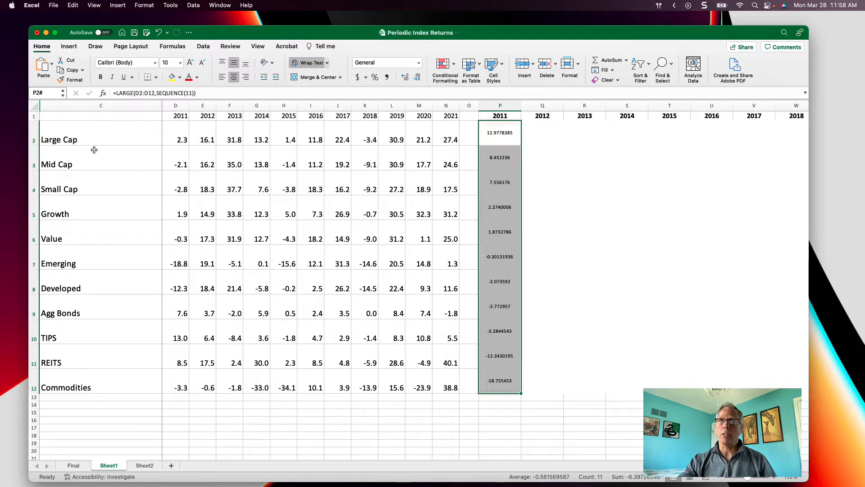
Step: Start an XLOOKUP formula in Q2 with P2 as the lookup value
{"action": "left_click", "coordinate": [536, 139]}
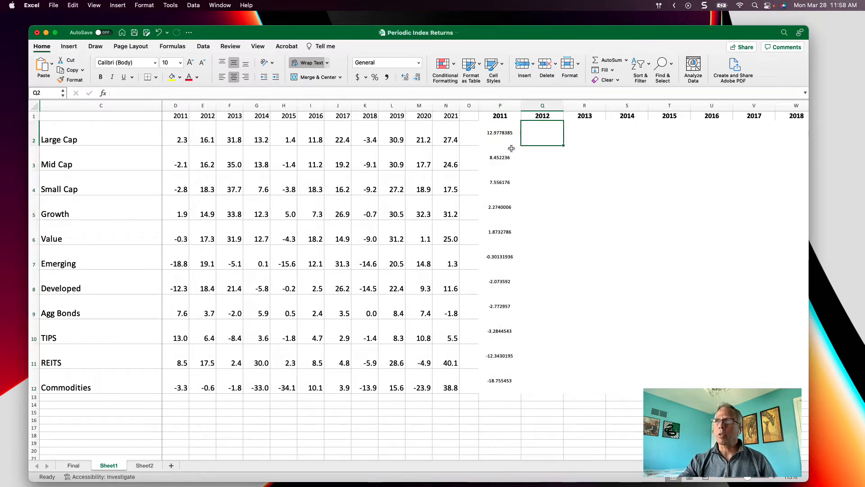
{"action": "left_click", "coordinate": [216, 93]}
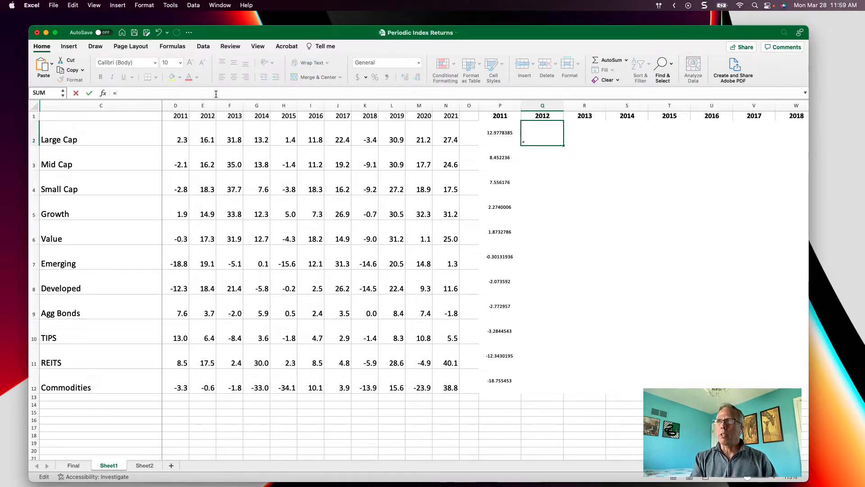
{"action": "type", "text": "="}
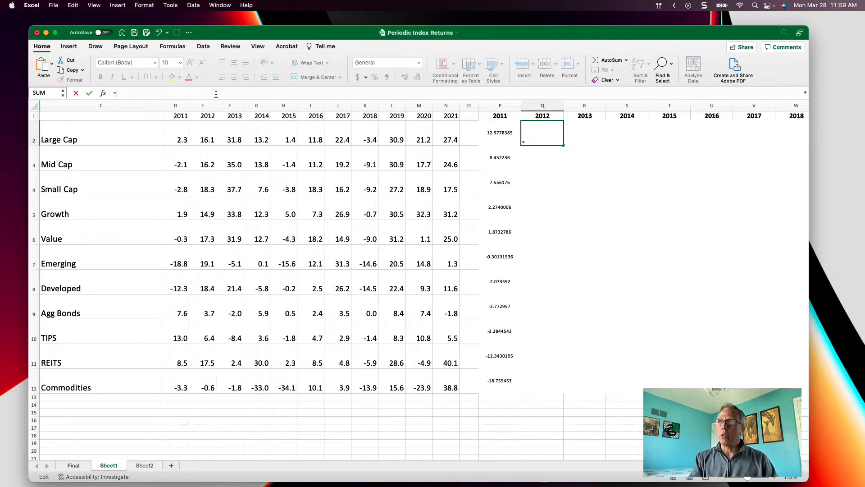
{"action": "type", "text": "x"}
{"action": "key", "text": "Tab"}
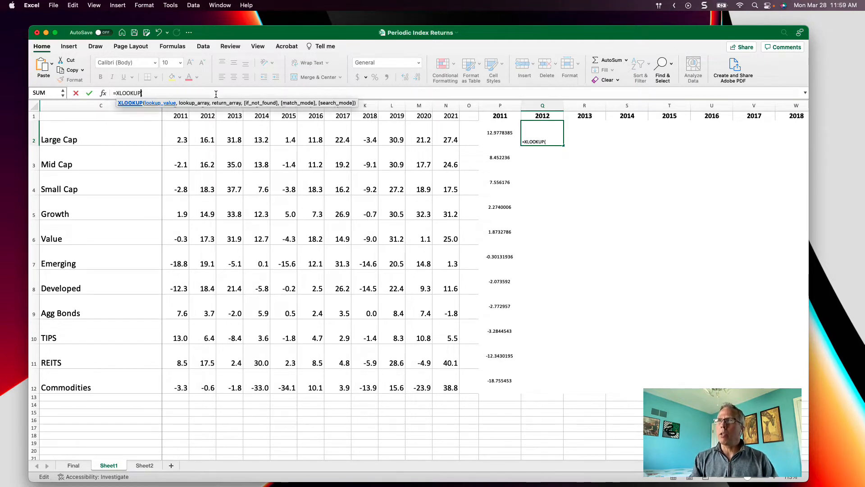
{"action": "key", "text": "Left"}
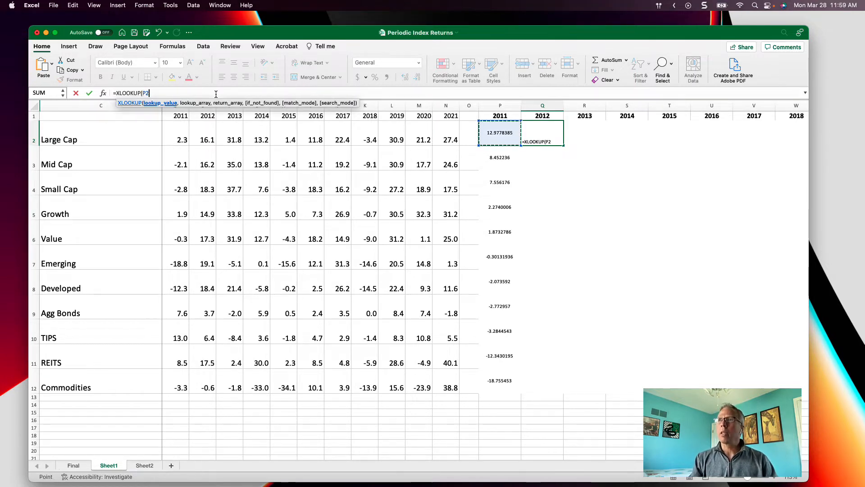
{"action": "type", "text": ","}
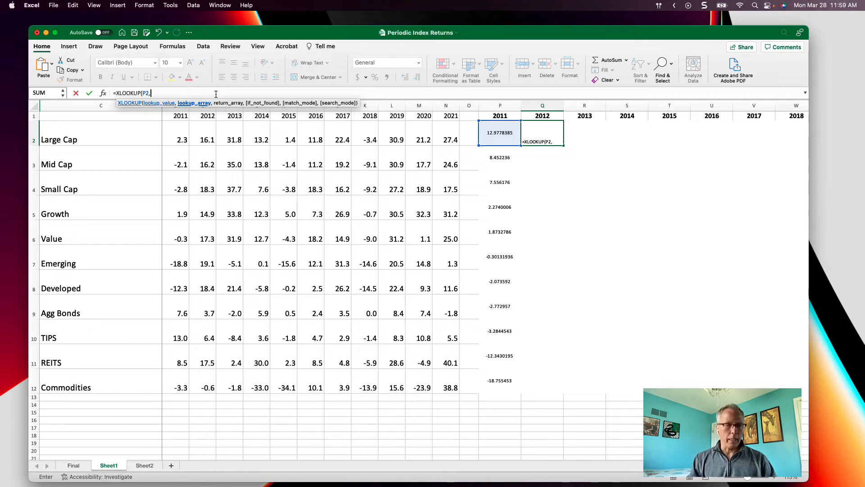
{"action": "left_click", "coordinate": [216, 94]}
{"action": "key", "text": "Left"}
{"action": "key", "text": "Left"}
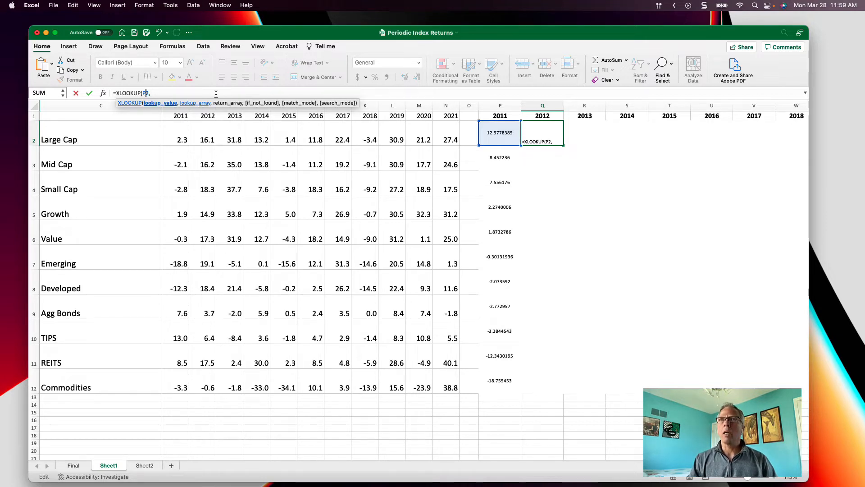
{"action": "key", "text": "Right"}
{"action": "key", "text": "Right"}
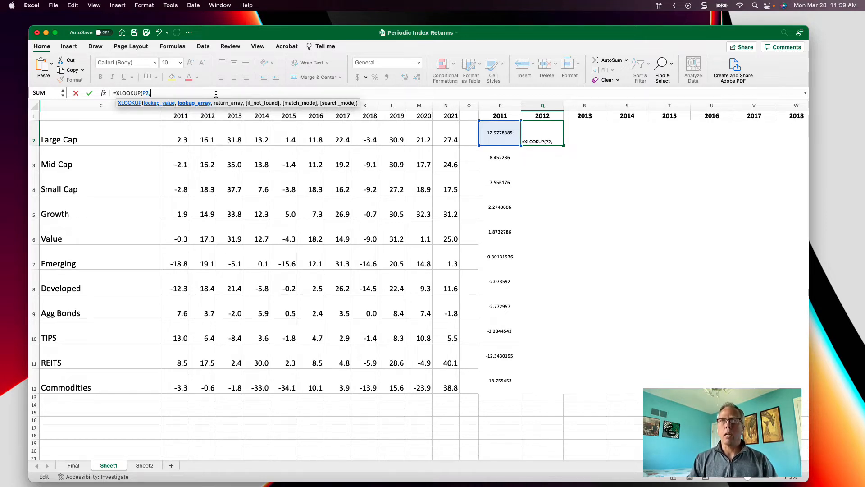
Step: Set the XLOOKUP lookup array in Q2 to the 2011 returns as D$2:D$12, locking only the rows
{"action": "left_click", "coordinate": [180, 131]}
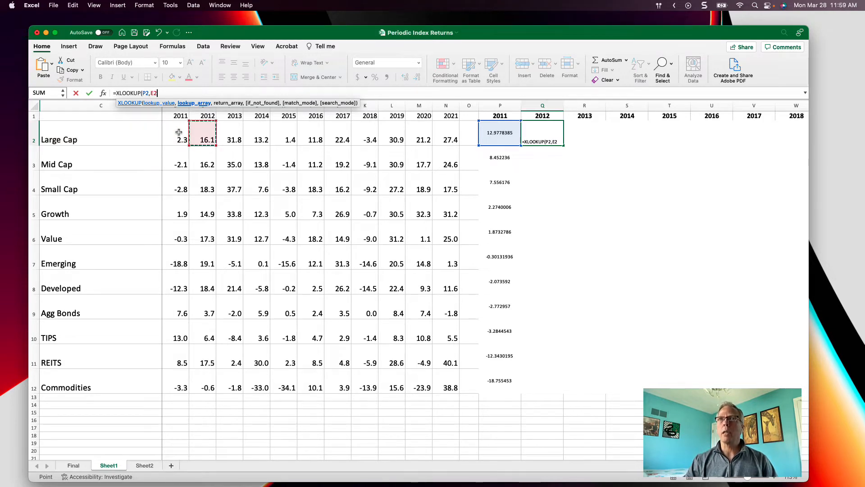
{"action": "key", "text": "ctrl+shift+Down"}
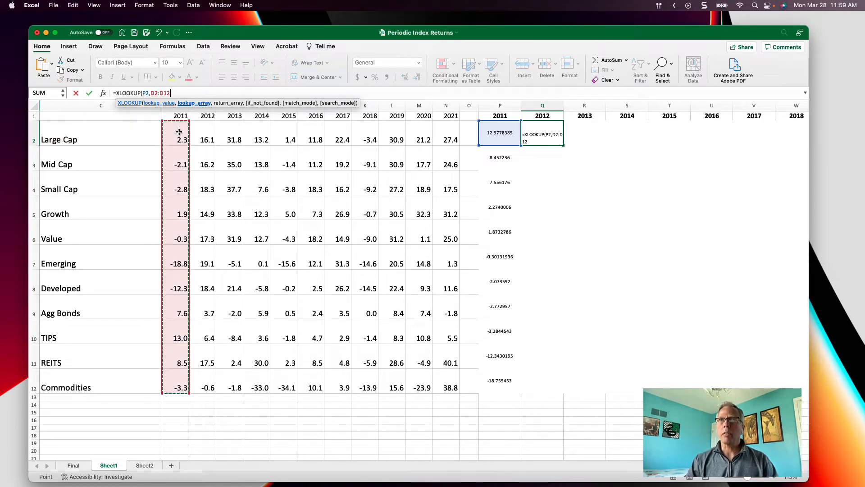
{"action": "key", "text": "super+t"}
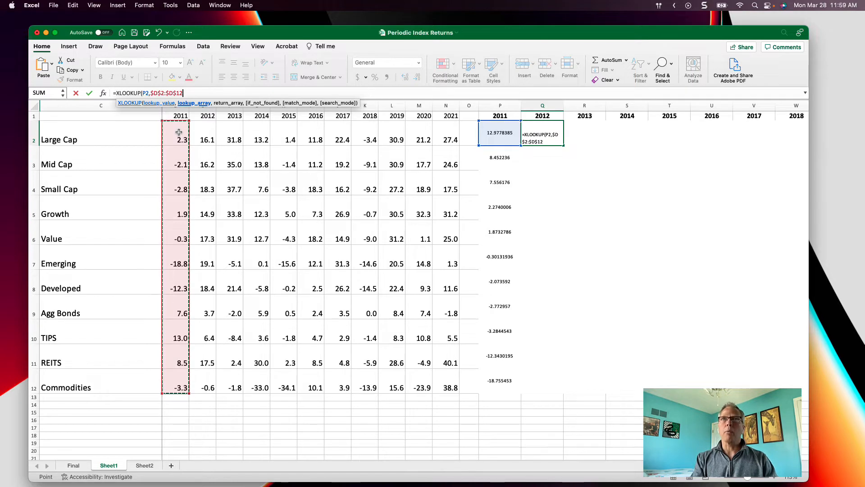
{"action": "key", "text": "super+t"}
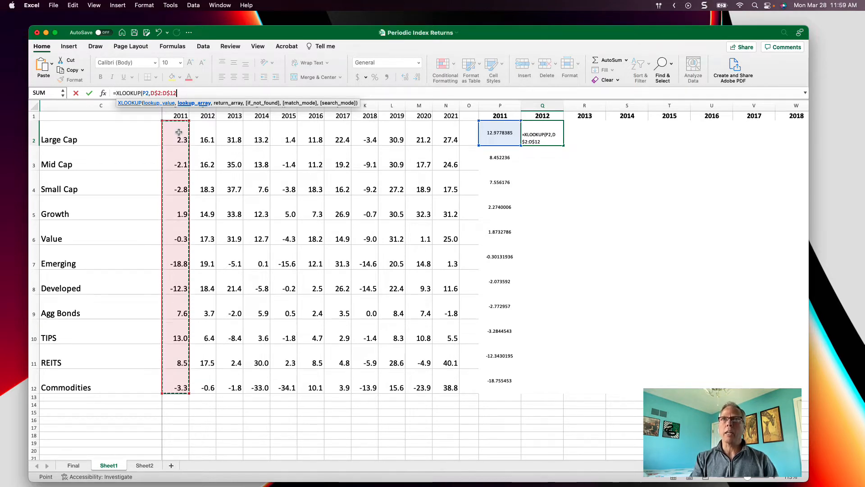
{"action": "type", "text": ","}
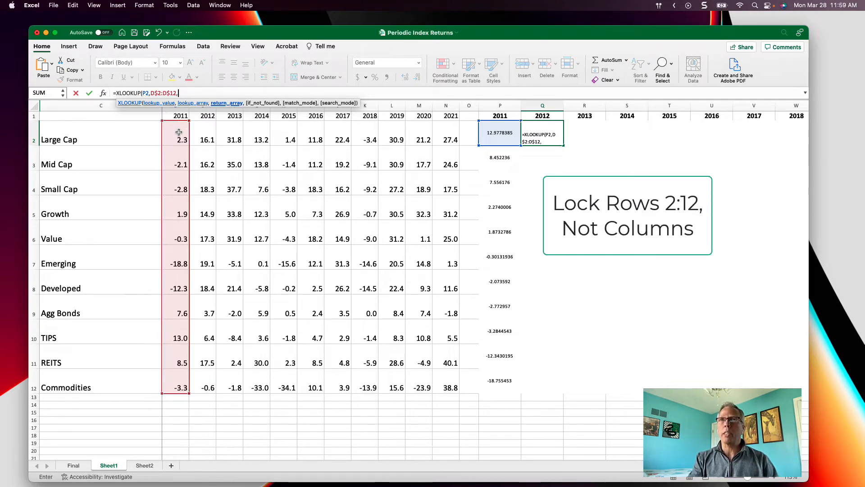
Step: Set the XLOOKUP return array to the index names as $C$2:$C$12 and enter the completed formula in Q2
{"action": "left_click", "coordinate": [94, 134]}
{"action": "key", "text": "ctrl+shift+Down"}
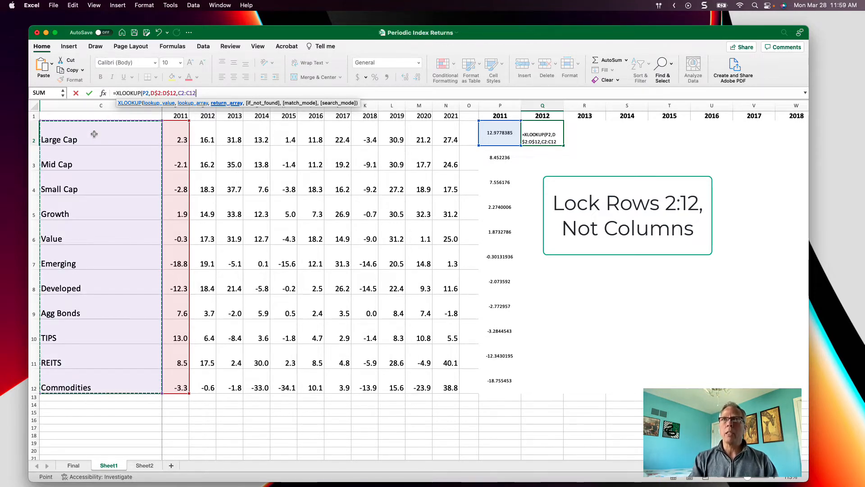
{"action": "key", "text": "F4"}
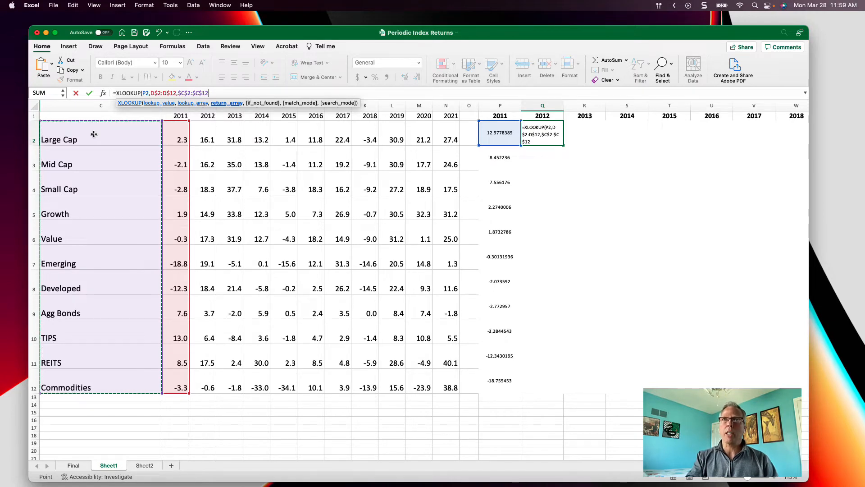
{"action": "type", "text": ")"}
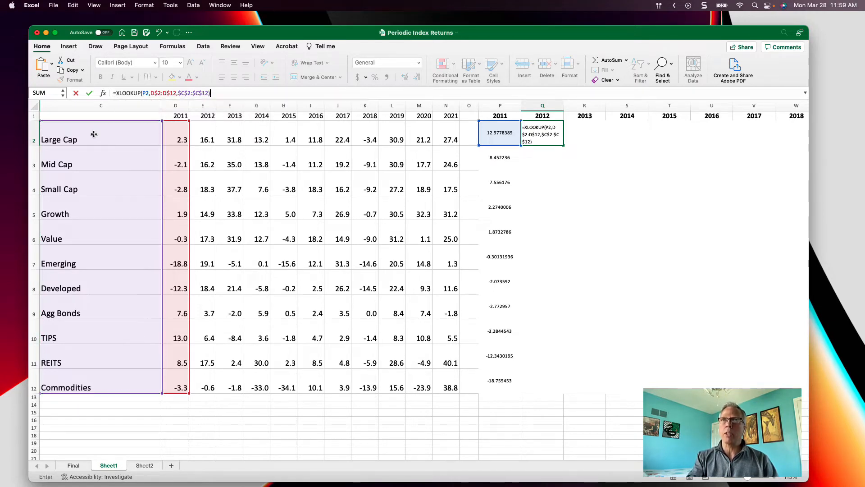
{"action": "key", "text": "Return"}
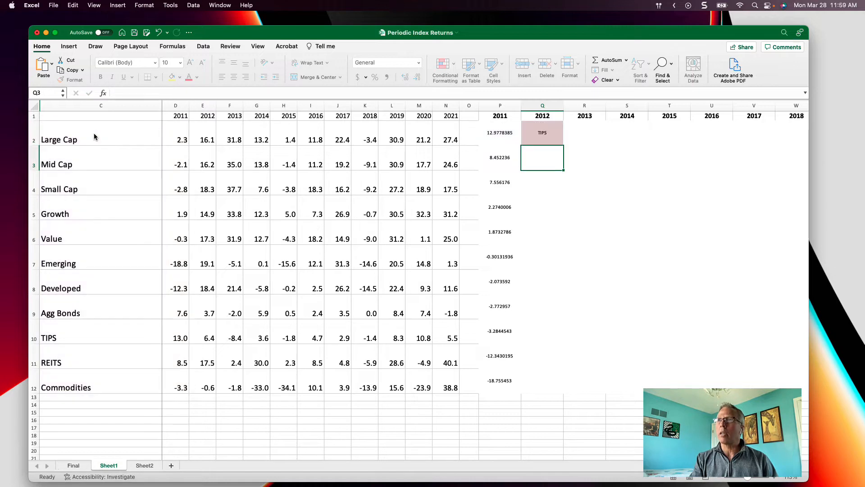
Step: Review the conditional formatting rules applied to Q2, including their first-letter formulas, fill colors and ranges
{"action": "key", "text": "Up"}
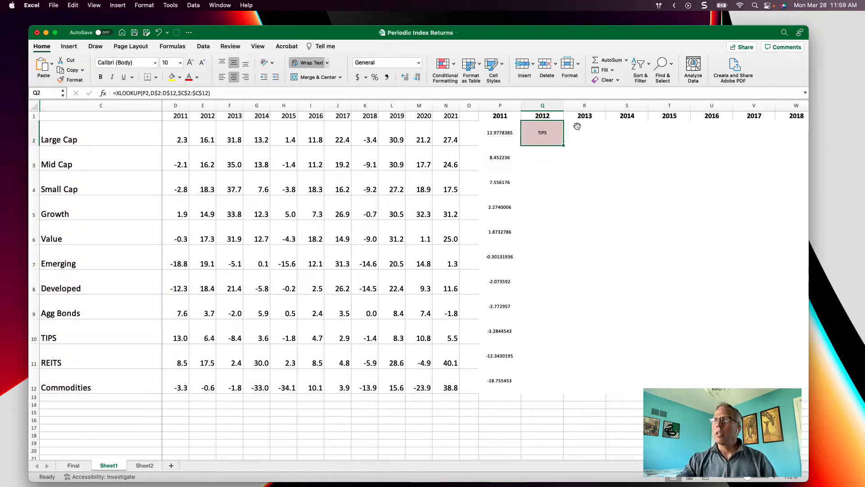
{"action": "left_click", "coordinate": [443, 65]}
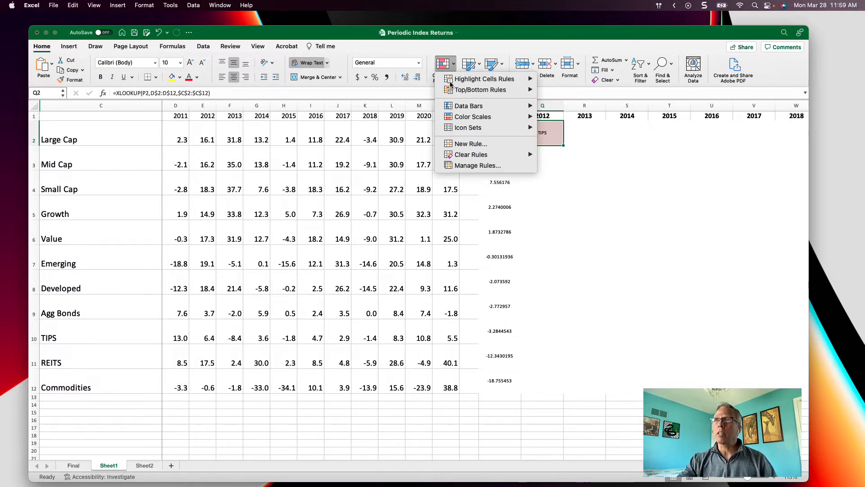
{"action": "left_click", "coordinate": [481, 165]}
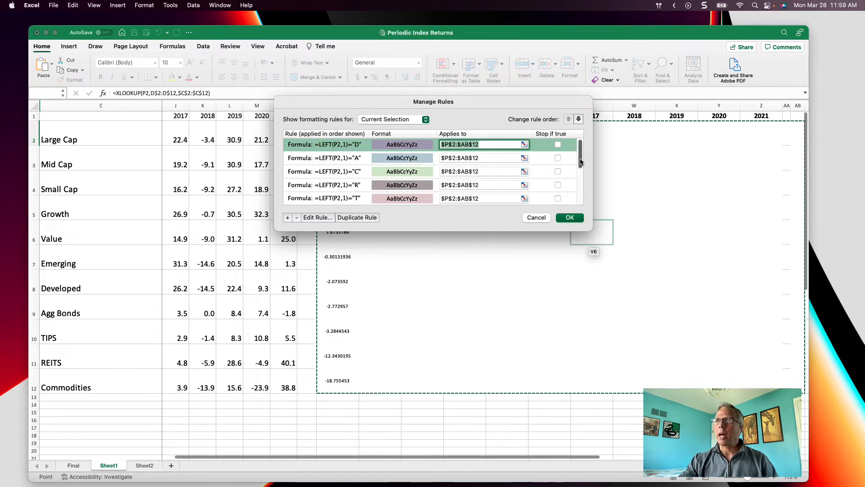
{"action": "key", "text": "Left"}
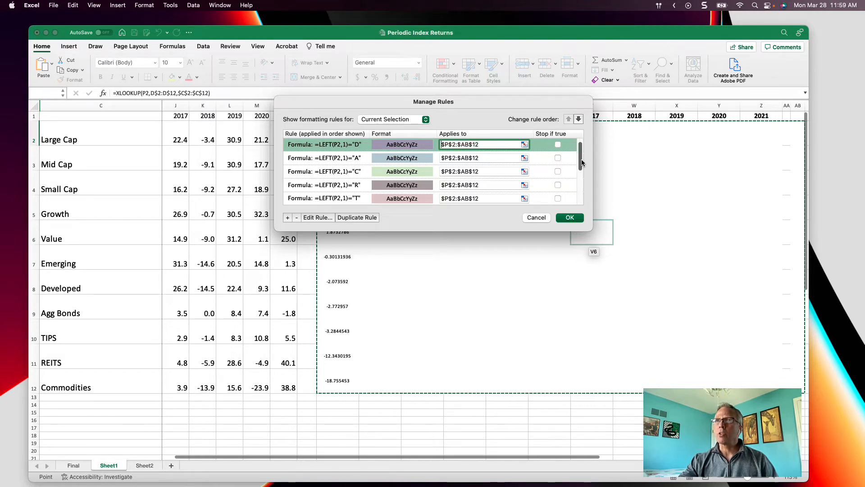
{"action": "mouse_move", "coordinate": [581, 165]}
{"action": "left_mouse_down"}
{"action": "mouse_move", "coordinate": [581, 178]}
{"action": "mouse_move", "coordinate": [582, 159]}
{"action": "left_mouse_up"}
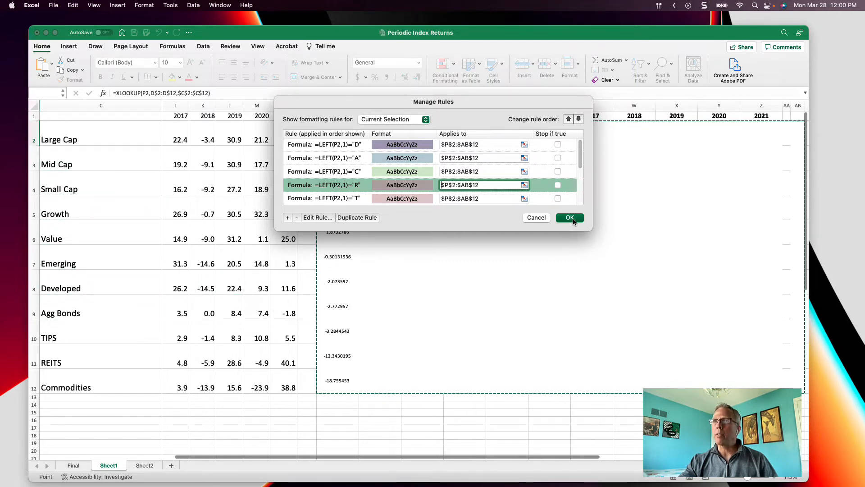
{"action": "scroll", "coordinate": [583, 195], "scroll_direction": "down", "scroll_amount": 5}
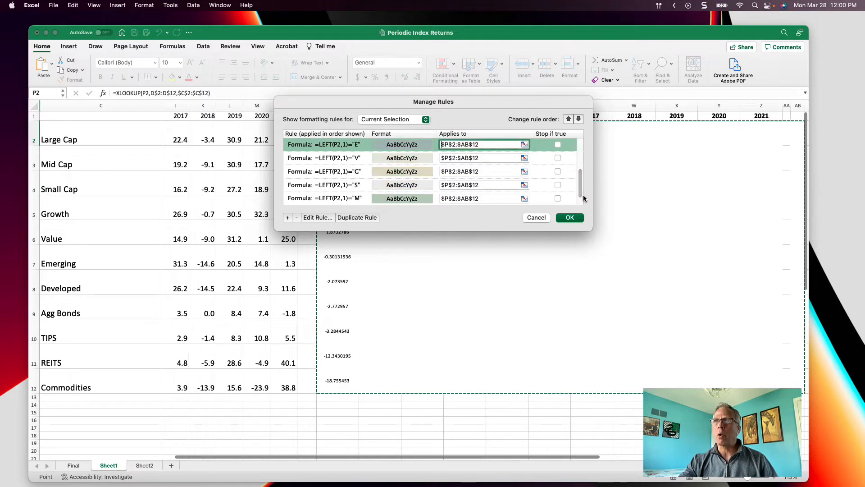
{"action": "left_click", "coordinate": [570, 217]}
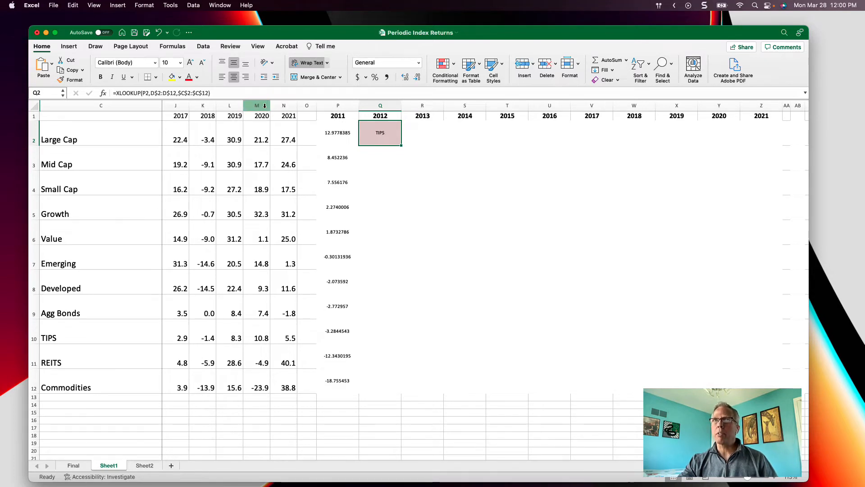
Step: Lock the rows of the LARGE array in P2 so it reads D$2:D$12
{"action": "left_click", "coordinate": [338, 130]}
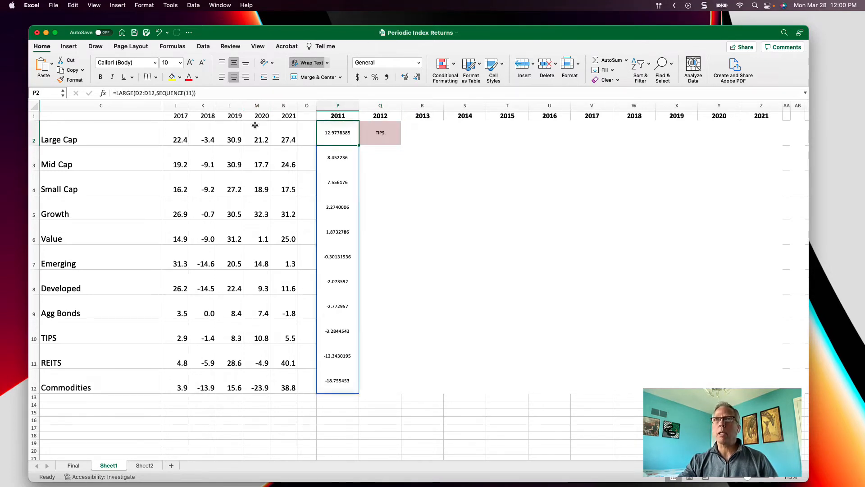
{"action": "left_click", "coordinate": [138, 93]}
{"action": "type", "text": "$"}
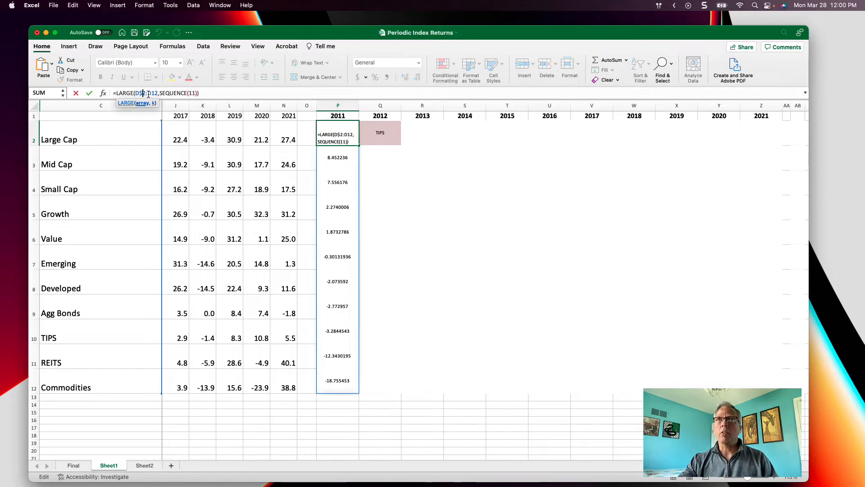
{"action": "left_click", "coordinate": [149, 93]}
{"action": "type", "text": "$"}
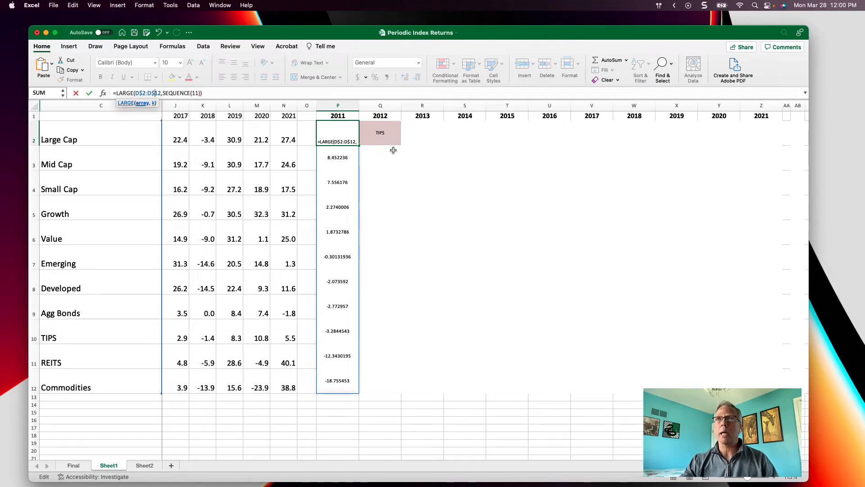
{"action": "key", "text": "Return"}
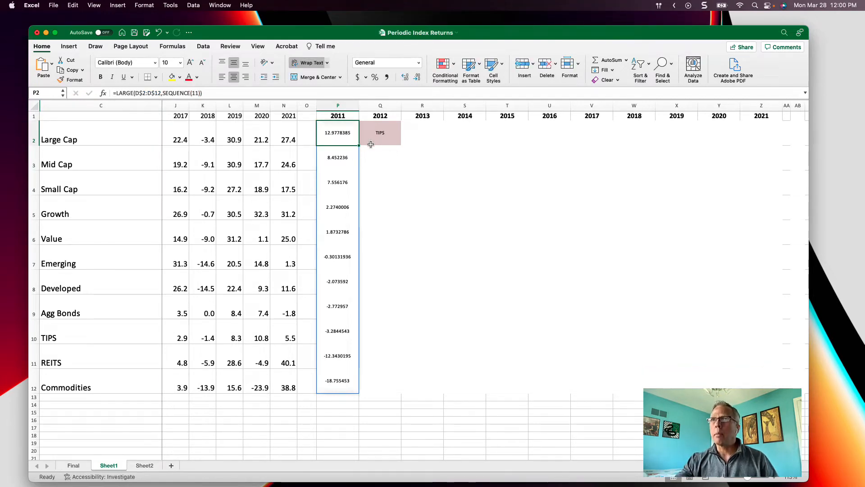
Step: Replace the P2 lookup value in Q2's XLOOKUP with a copy of P2's formula, LARGE(D$2:D$12,SEQUENCE(11))
{"action": "left_click", "coordinate": [380, 133]}
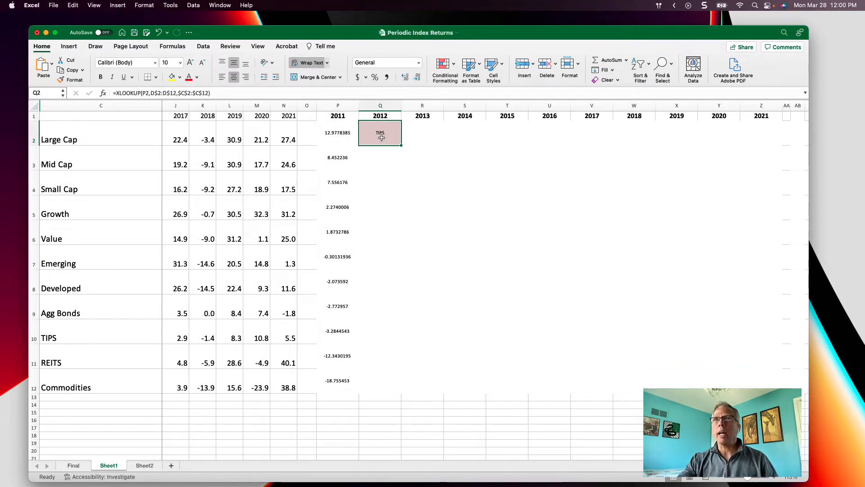
{"action": "key", "text": "Left"}
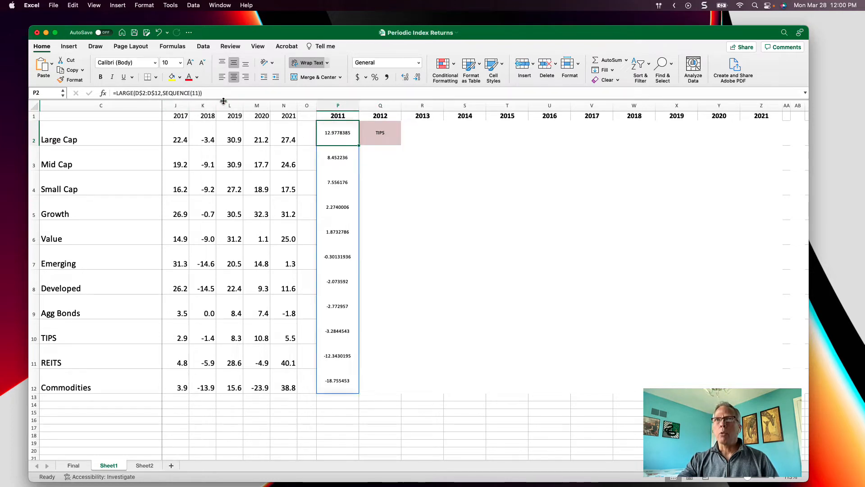
{"action": "left_click_drag", "start_coordinate": [221, 94], "coordinate": [113, 90]}
{"action": "key", "text": "super+c"}
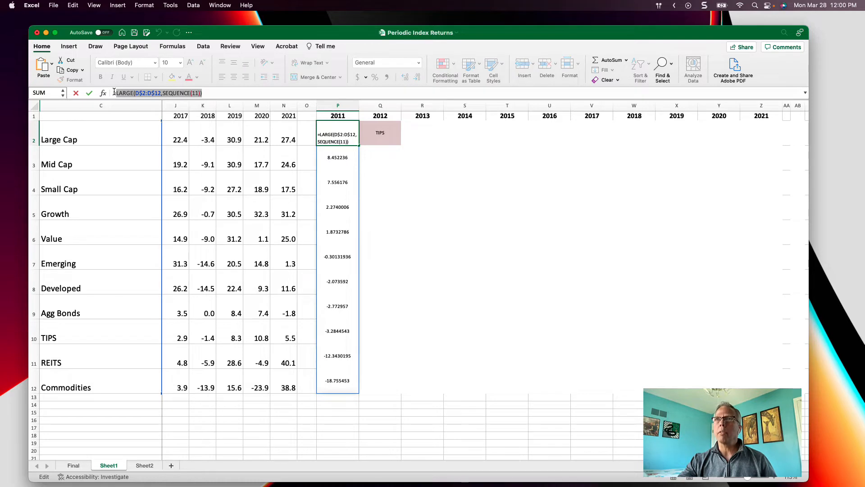
{"action": "key", "text": "Escape"}
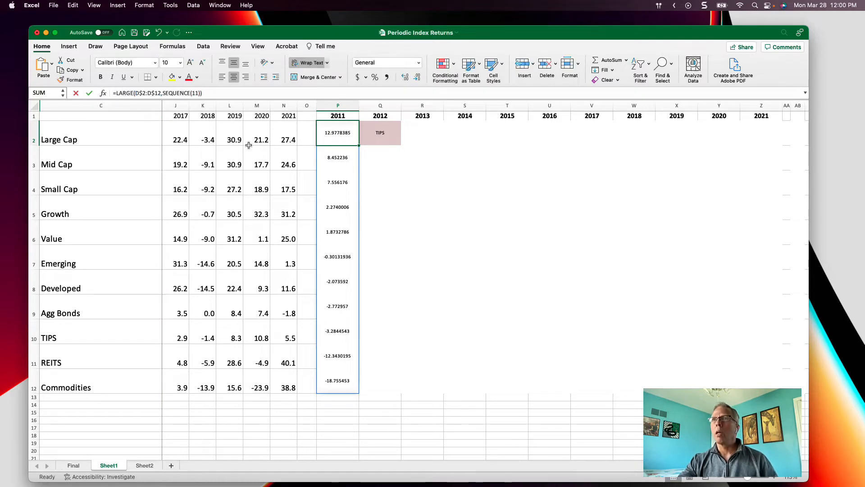
{"action": "key", "text": "Right"}
{"action": "left_click", "coordinate": [120, 93]}
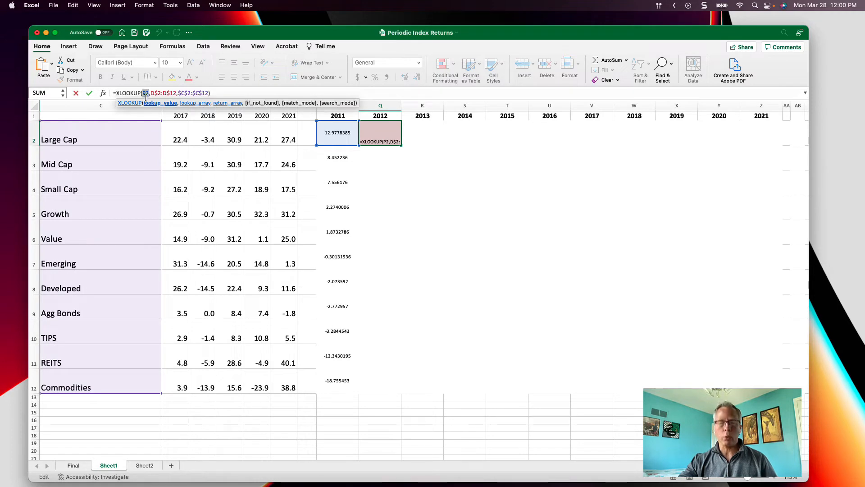
{"action": "key", "text": "super+v"}
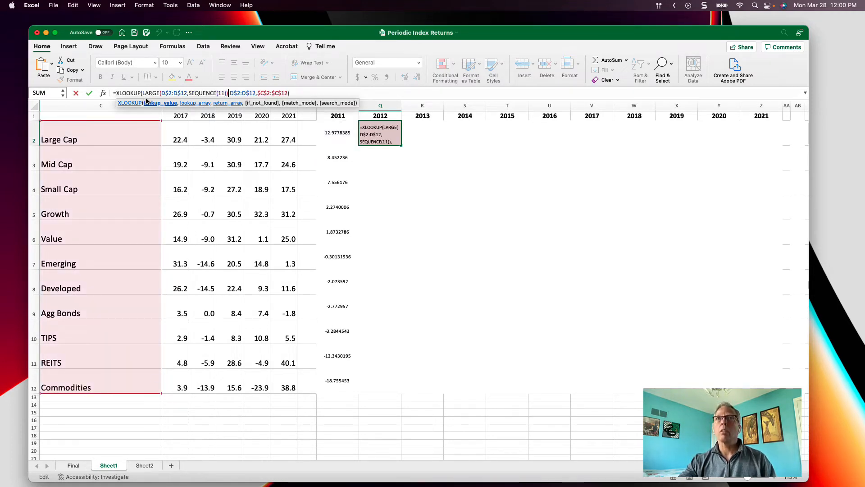
{"action": "key", "text": "Return"}
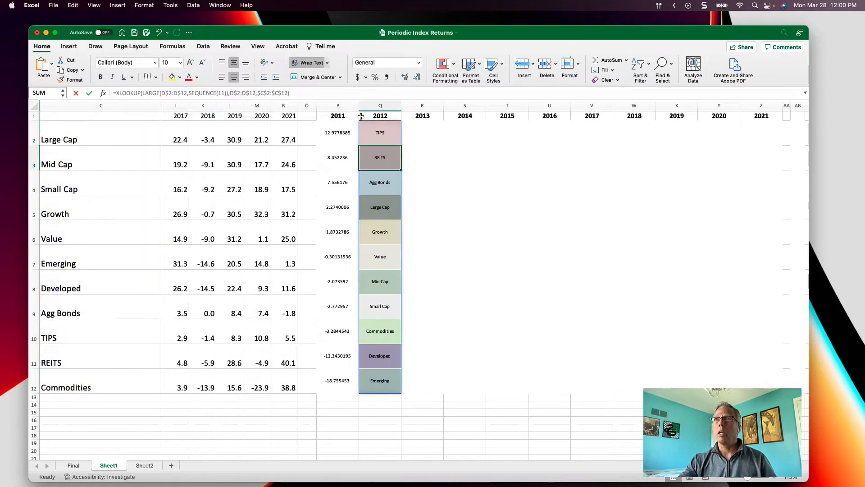
Step: Append &LARGE(D$2:D$12,SEQUENCE(11)) to the XLOOKUP formula in Q2 to join each return to its index name
{"action": "left_click", "coordinate": [376, 132]}
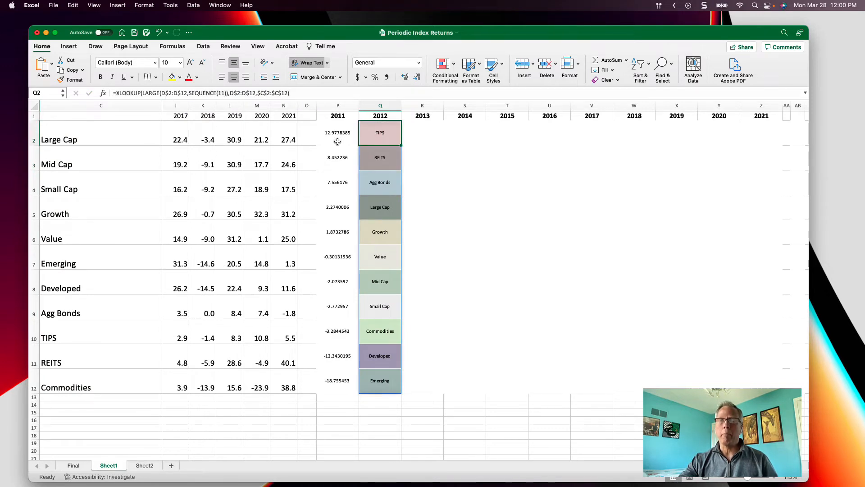
{"action": "key", "text": "F2"}
{"action": "key", "text": "Escape"}
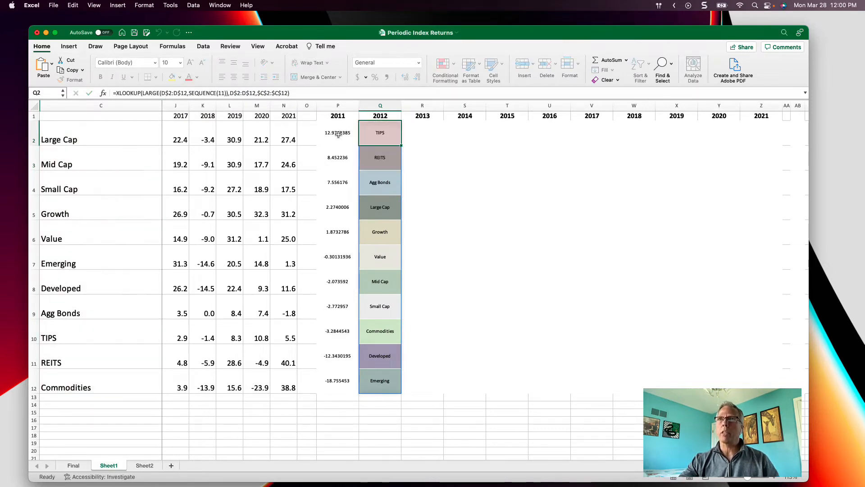
{"action": "left_click", "coordinate": [290, 95]}
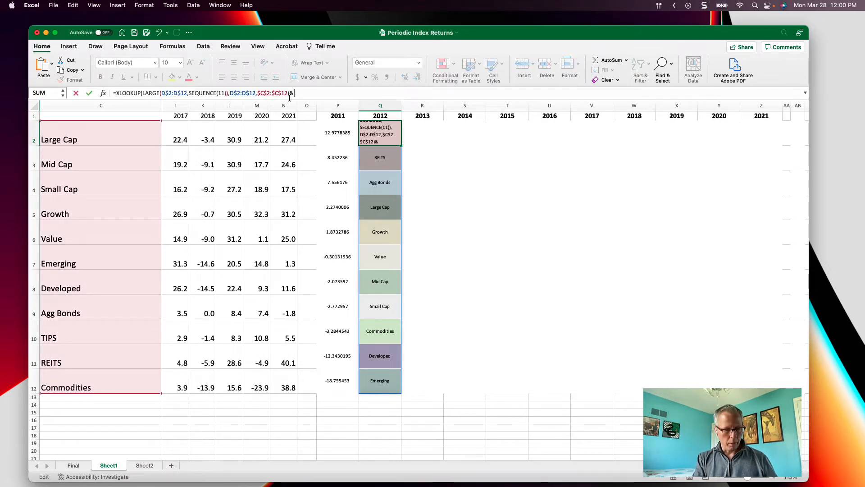
{"action": "type", "text": "&"}
{"action": "key", "text": "super+v"}
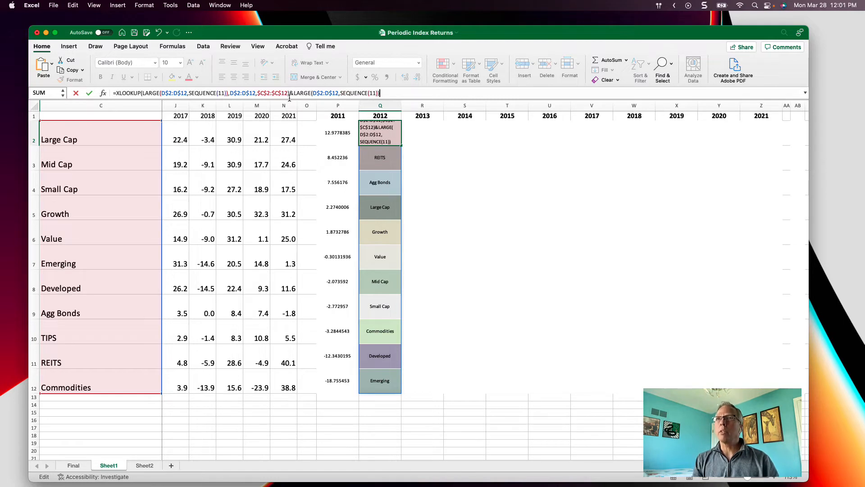
{"action": "key", "text": "Return"}
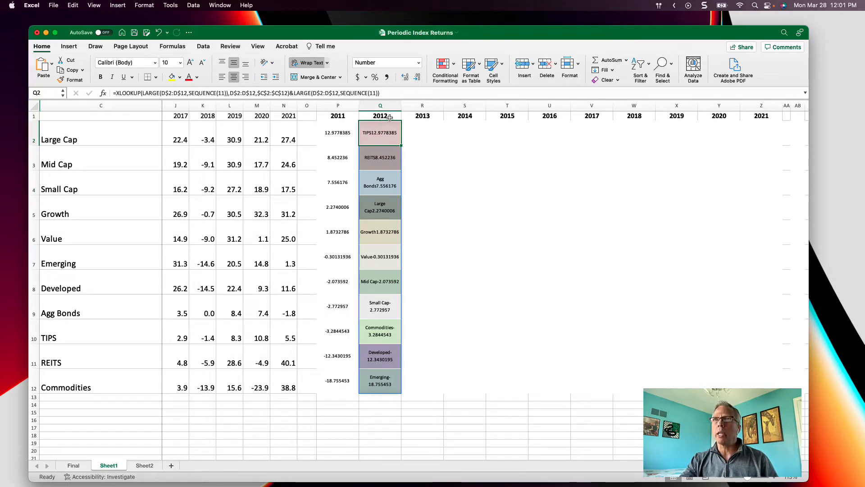
Step: Insert CHAR(10)& before the appended LARGE function in Q2 so each return sits on a new line below its index name
{"action": "left_click", "coordinate": [294, 93]}
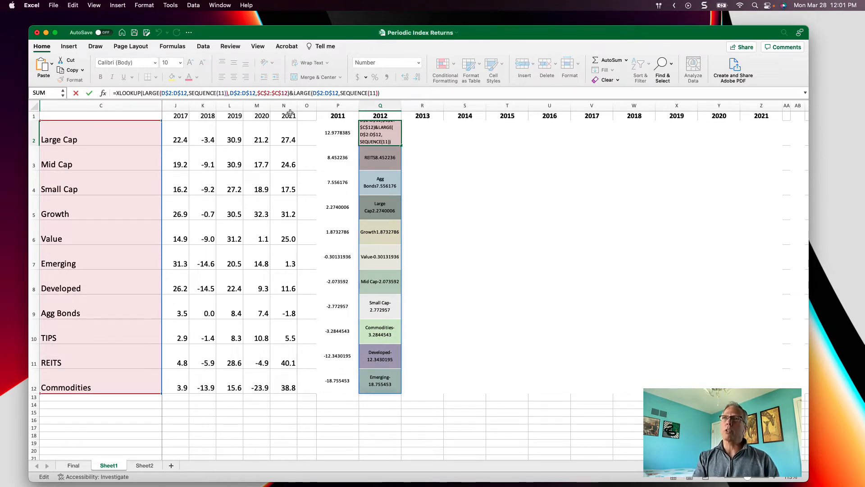
{"action": "type", "text": "CHAR("}
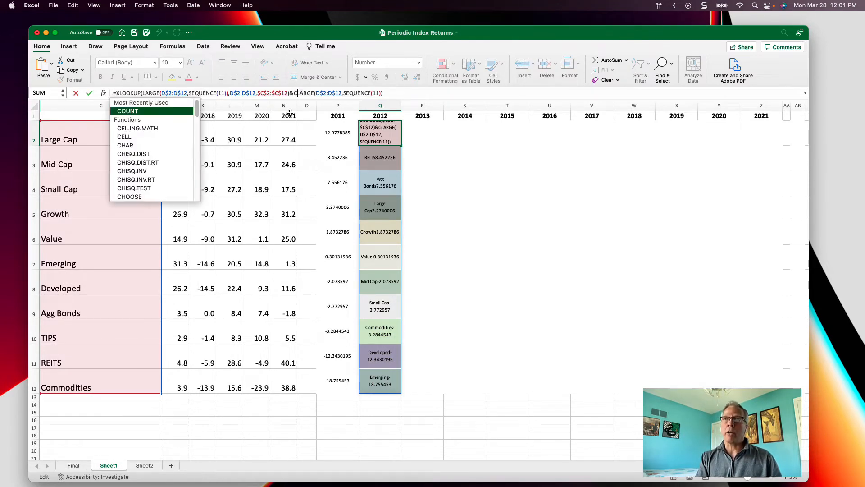
{"action": "type", "text": "10)&"}
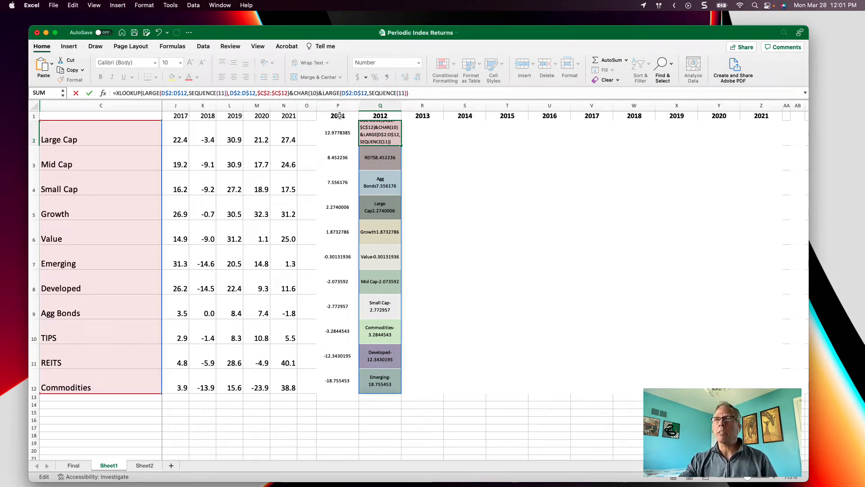
{"action": "key", "text": "ctrl+Return"}
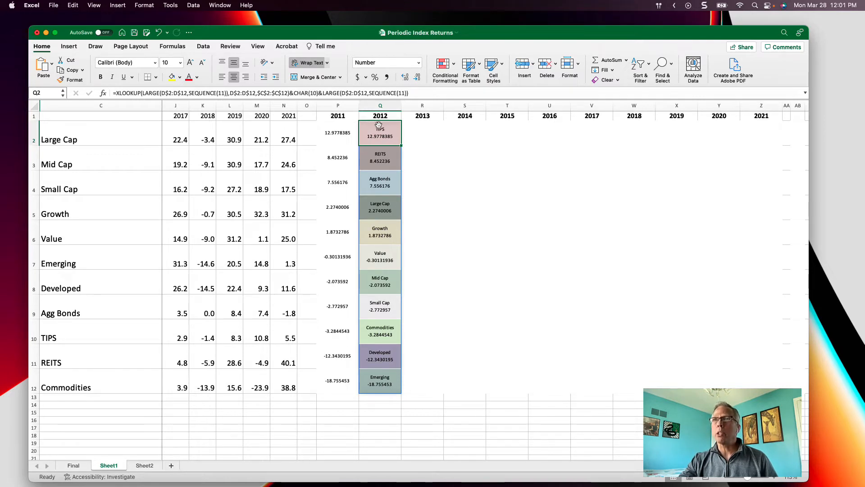
Step: Wrap the appended LARGE function in Q2 in TEXT with the format "0.0\%"
{"action": "left_click", "coordinate": [327, 94]}
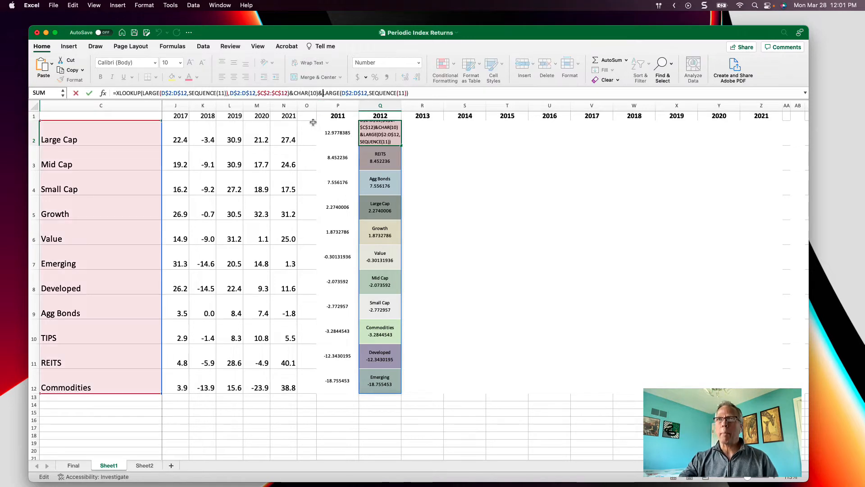
{"action": "type", "text": "Text("}
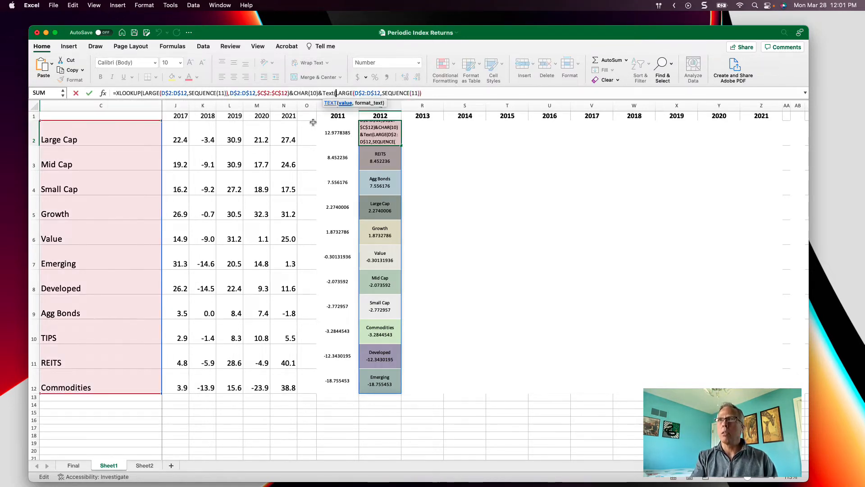
{"action": "left_click", "coordinate": [436, 93]}
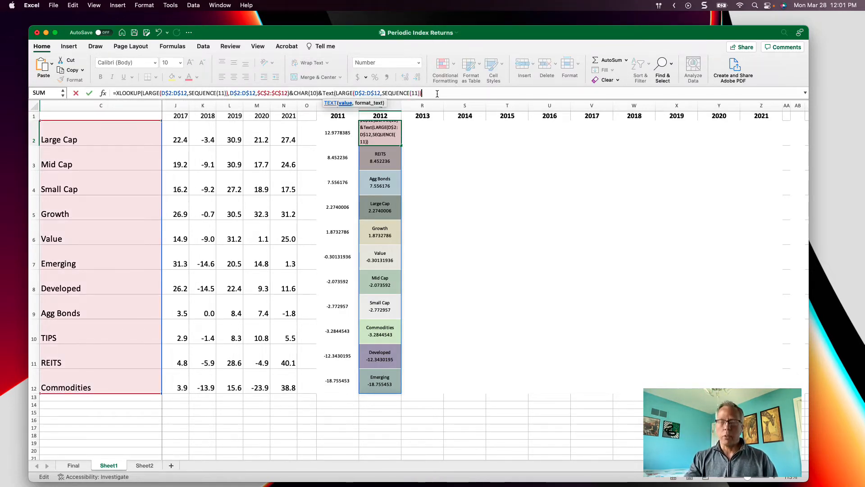
{"action": "type", "text": "),"}
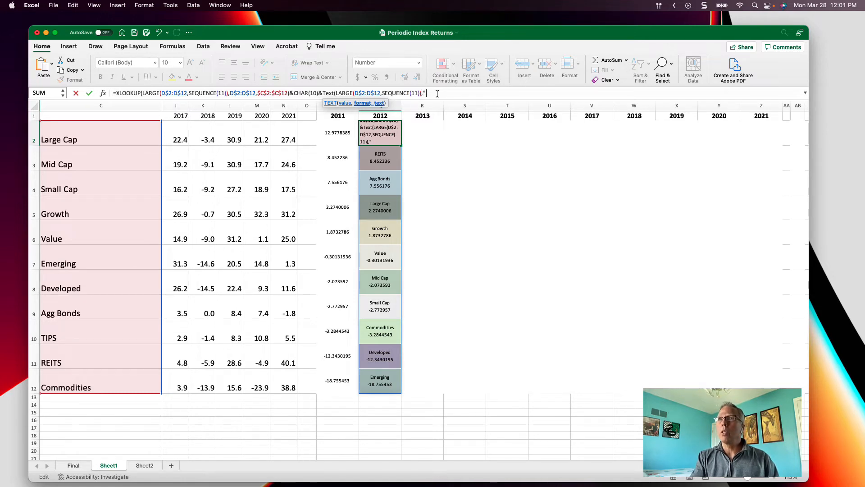
{"action": "type", "text": "\"0.0"}
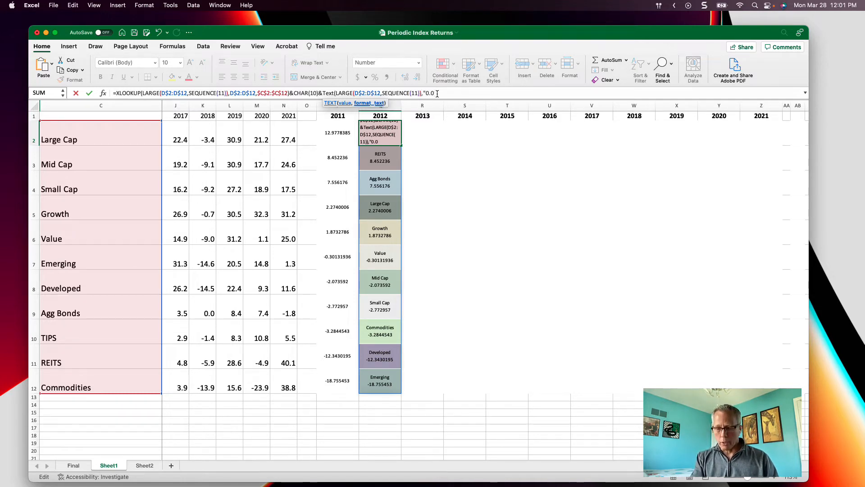
{"action": "type", "text": "\\%\""}
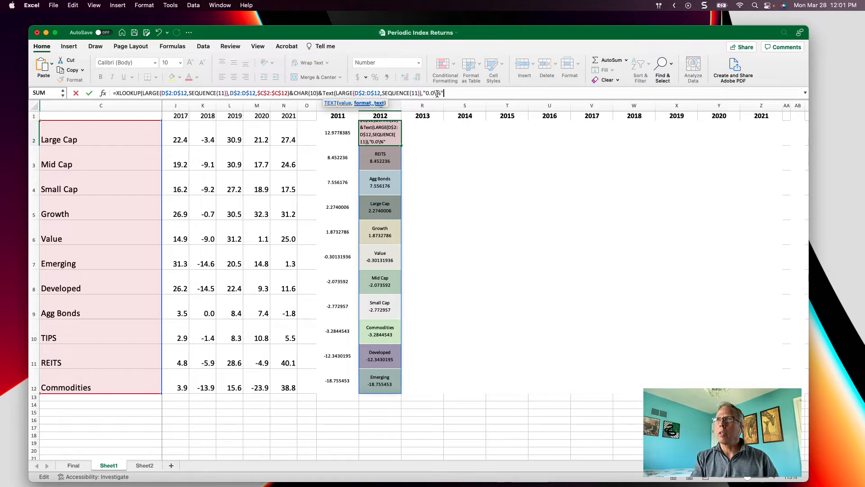
{"action": "type", "text": ")"}
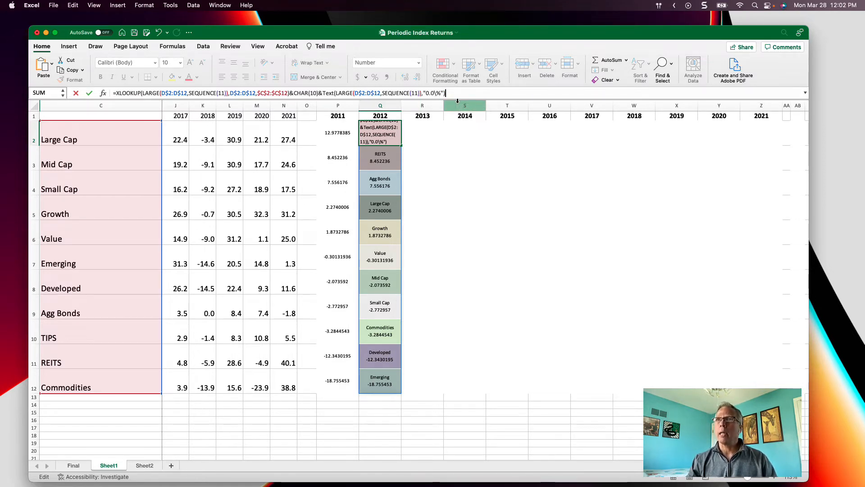
{"action": "key", "text": "Return"}
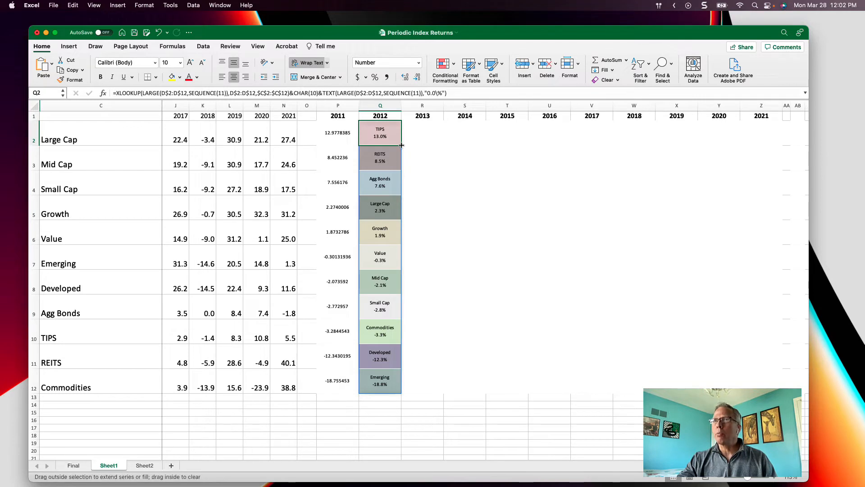
Step: Replace the LARGE formula in P2 with a copy of Q2's full XLOOKUP formula
{"action": "left_click", "coordinate": [426, 93]}
{"action": "left_click_drag", "start_coordinate": [426, 93], "coordinate": [116, 93]}
{"action": "key", "text": "cmd+c"}
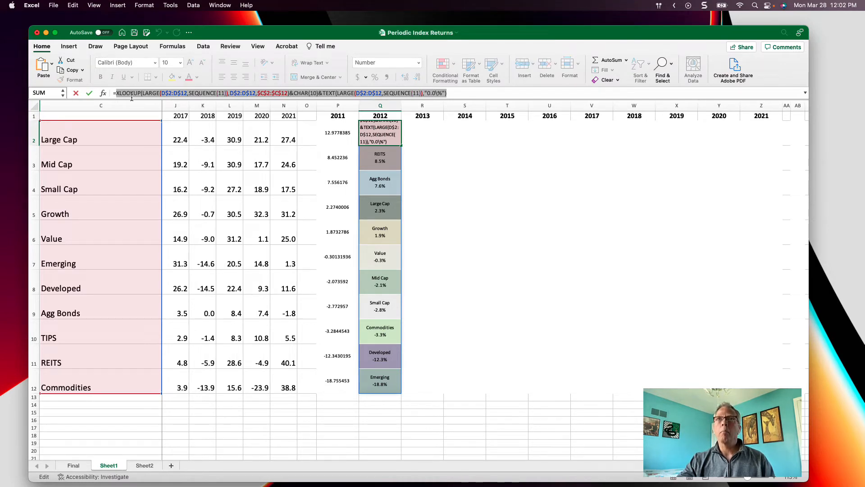
{"action": "key", "text": "Escape"}
{"action": "key", "text": "Left"}
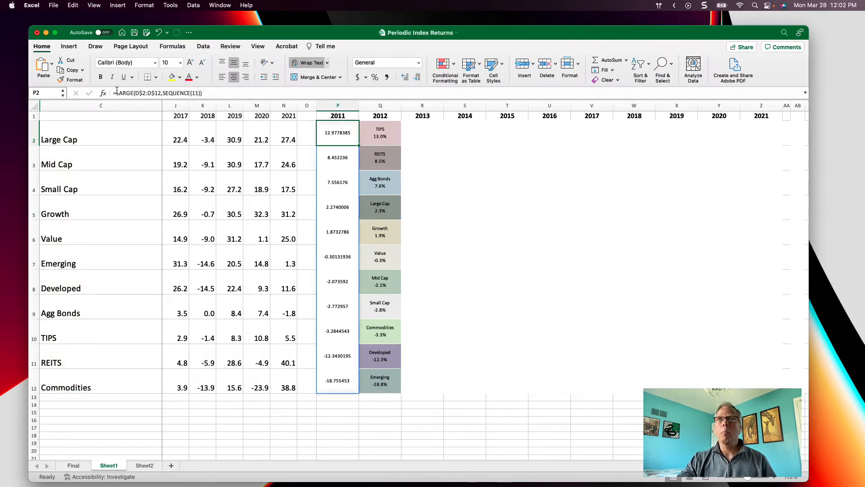
{"action": "left_click_drag", "start_coordinate": [116, 93], "coordinate": [205, 93]}
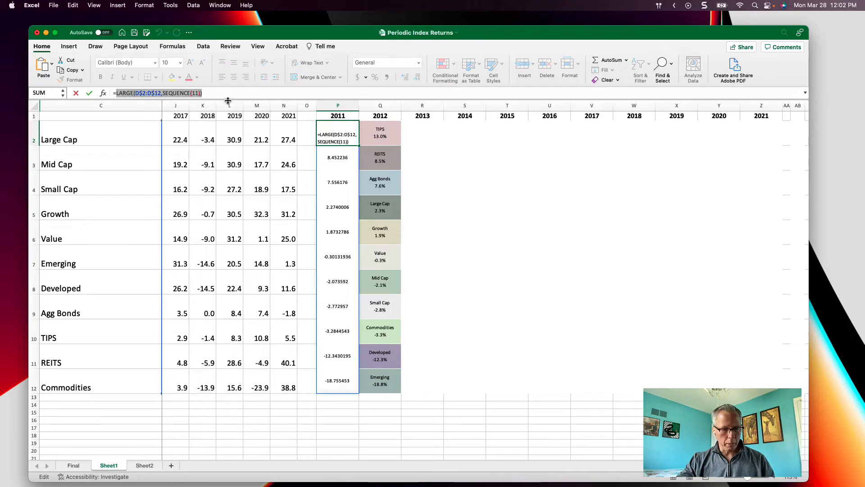
{"action": "key", "text": "cmd+v"}
{"action": "key", "text": "Return"}
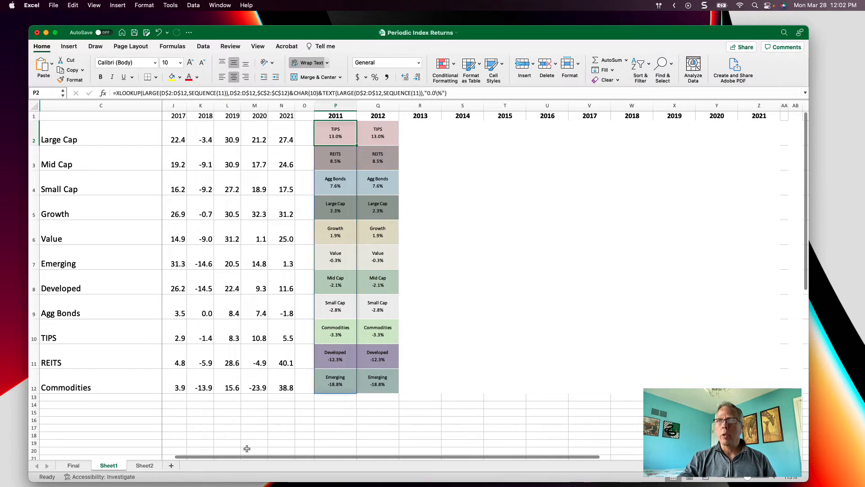
Step: Clear the formula from Q2 and fill P2's formula one column across into it for 2012
{"action": "left_click_drag", "start_coordinate": [228, 457], "coordinate": [150, 459]}
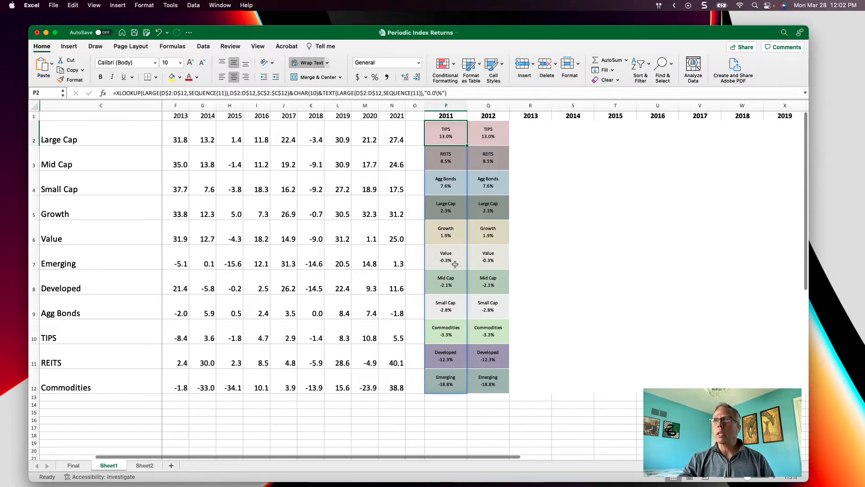
{"action": "left_click", "coordinate": [479, 131]}
{"action": "key", "text": "Delete"}
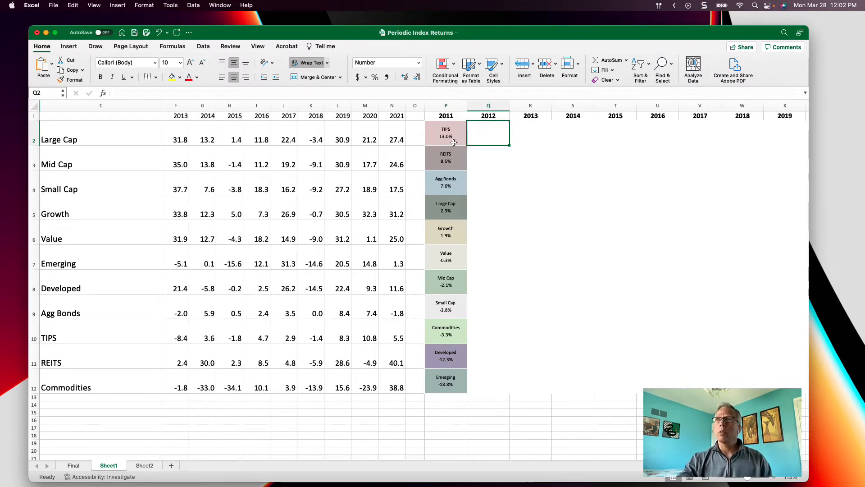
{"action": "left_click", "coordinate": [452, 142]}
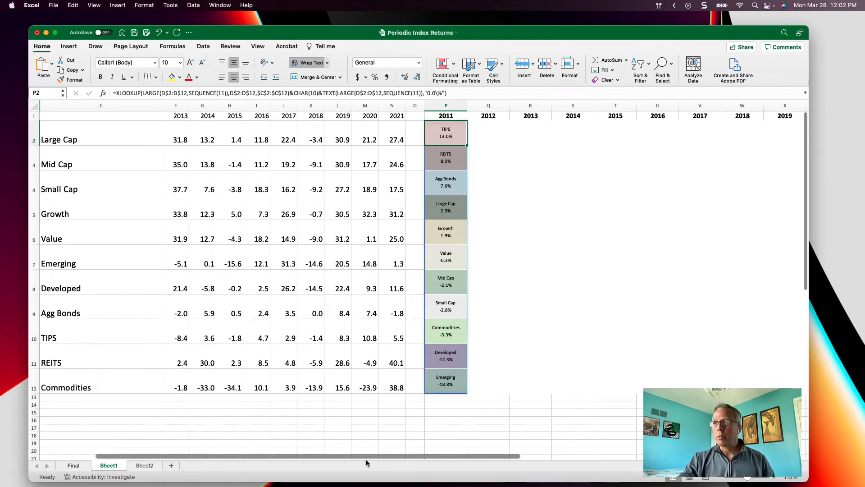
{"action": "left_click_drag", "start_coordinate": [360, 456], "coordinate": [285, 456]}
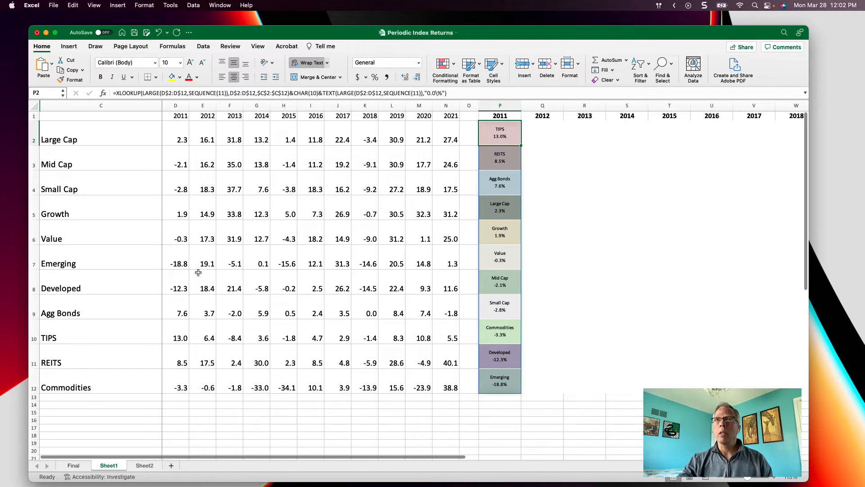
{"action": "left_click", "coordinate": [180, 333]}
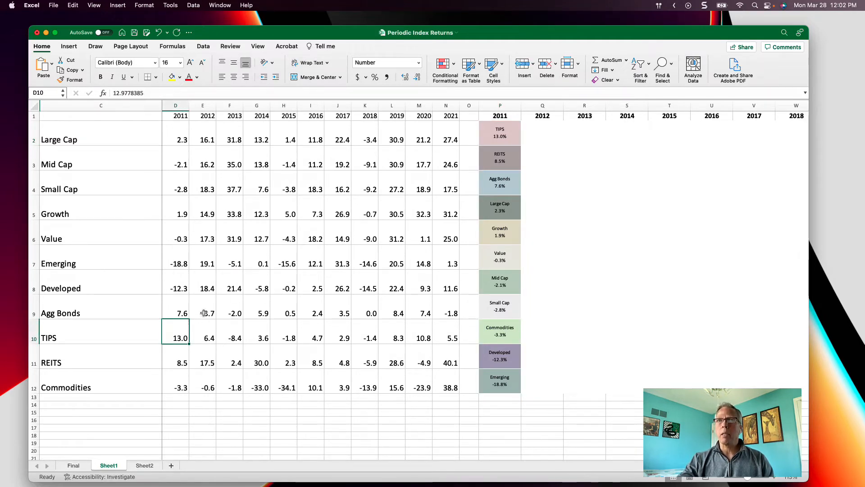
{"action": "left_click", "coordinate": [178, 261]}
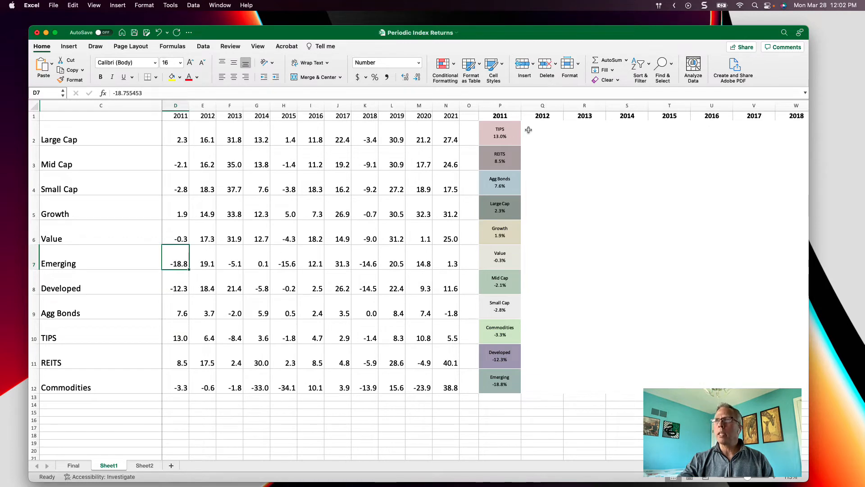
{"action": "left_click", "coordinate": [519, 141]}
{"action": "left_click_drag", "start_coordinate": [521, 145], "coordinate": [561, 144]}
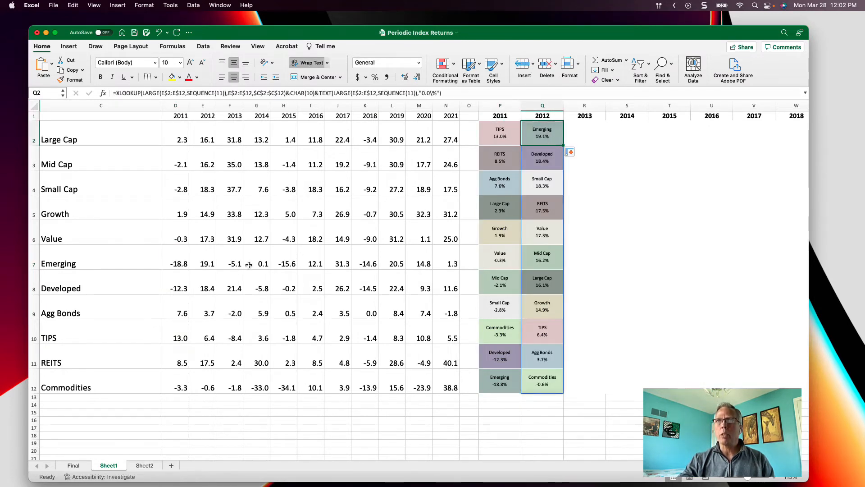
Step: Check the 2012 Emerging return in E7, and fill Q2's formula across through Y2 for the years 2013 to 2020
{"action": "left_click", "coordinate": [207, 261]}
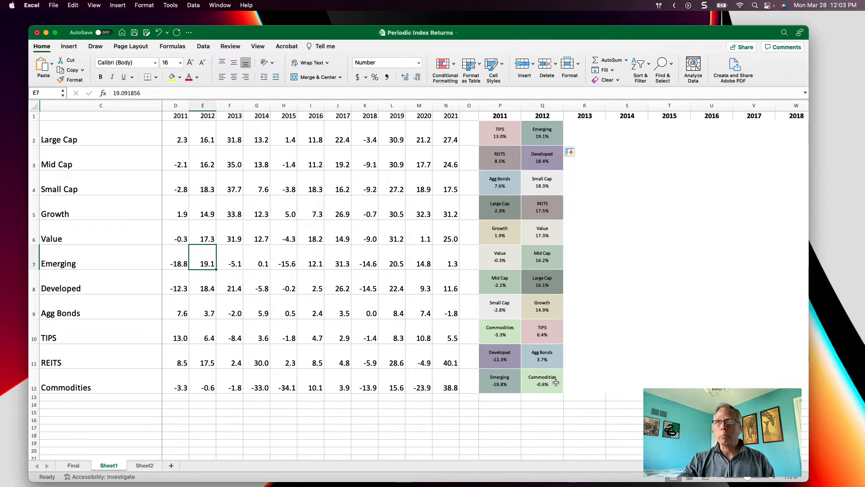
{"action": "left_click", "coordinate": [551, 144]}
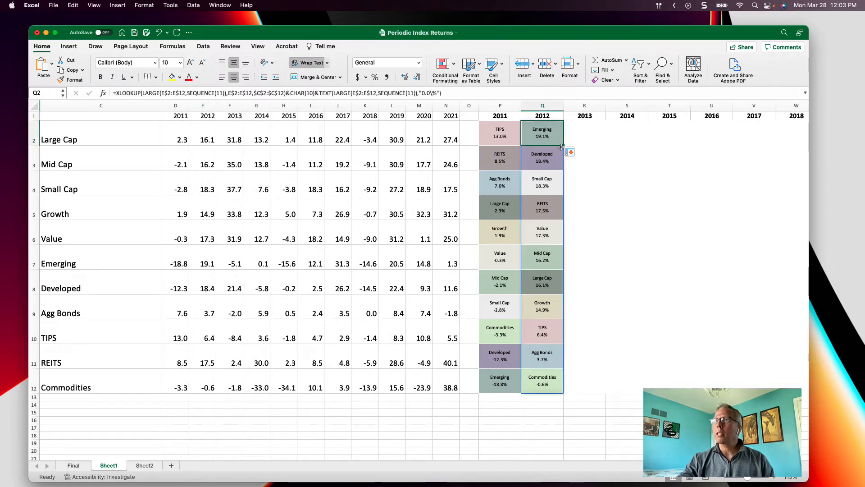
{"action": "left_click_drag", "start_coordinate": [563, 145], "coordinate": [777, 140]}
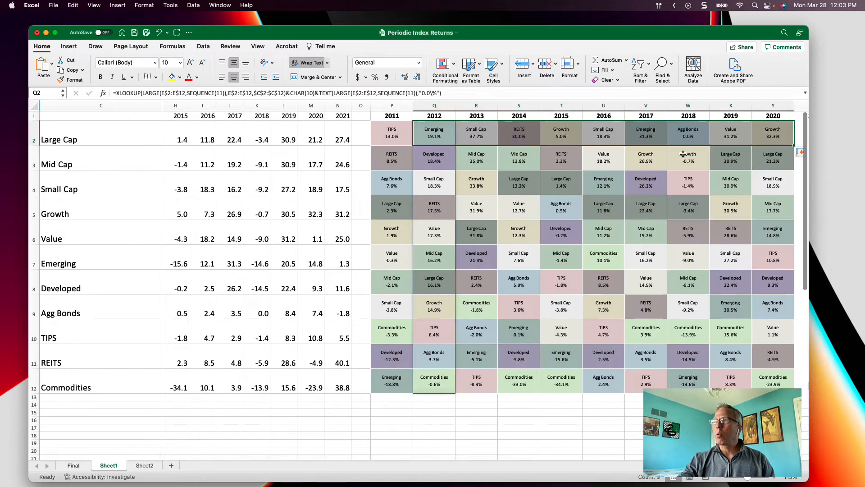
{"action": "left_click", "coordinate": [633, 137]}
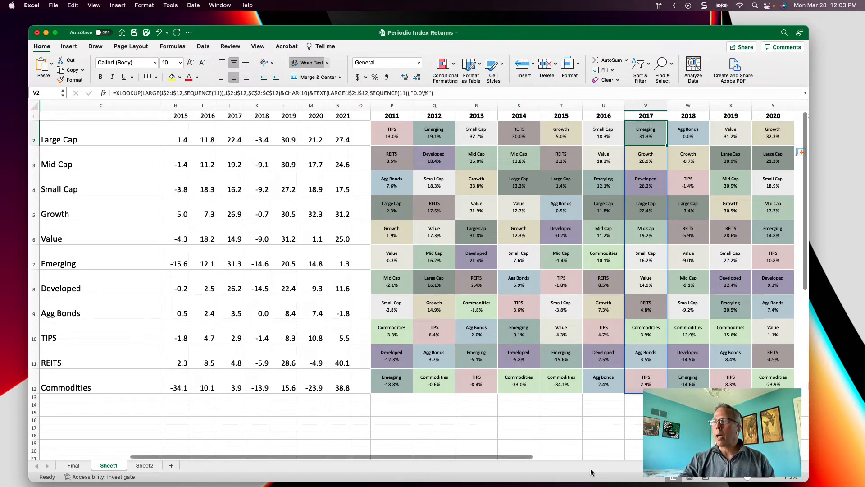
{"action": "left_click_drag", "start_coordinate": [497, 457], "coordinate": [522, 457]}
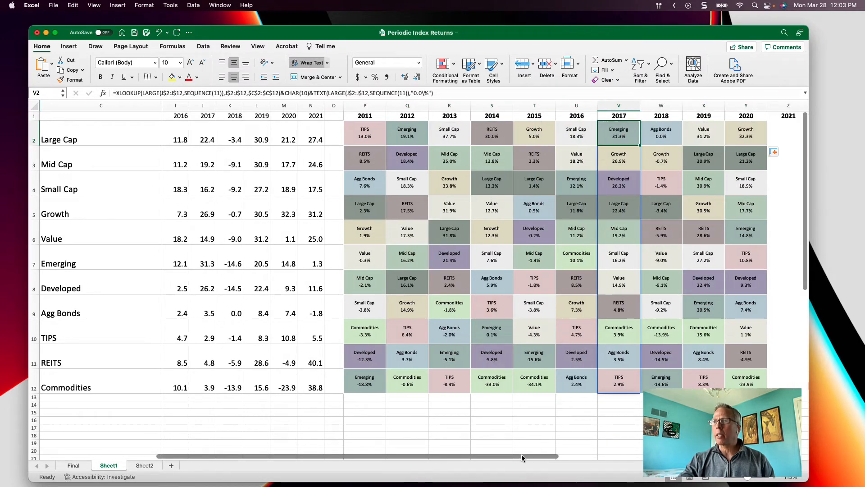
{"action": "left_click", "coordinate": [156, 78]}
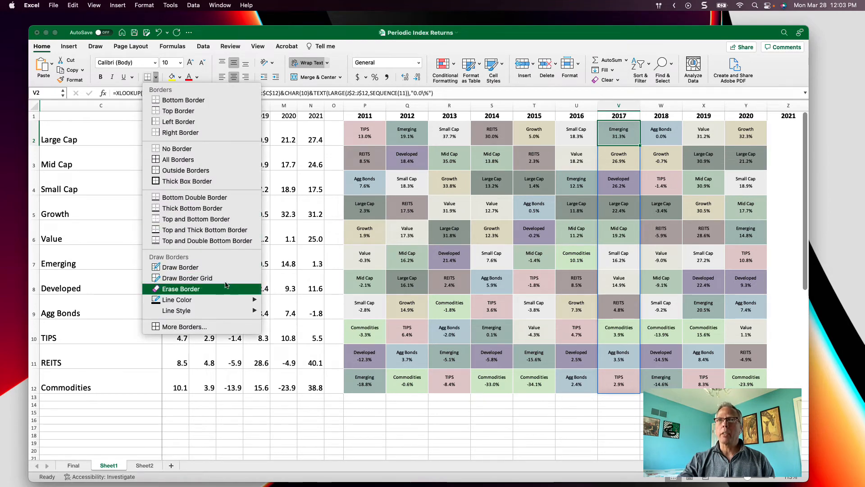
{"action": "mouse_move", "coordinate": [204, 301]}
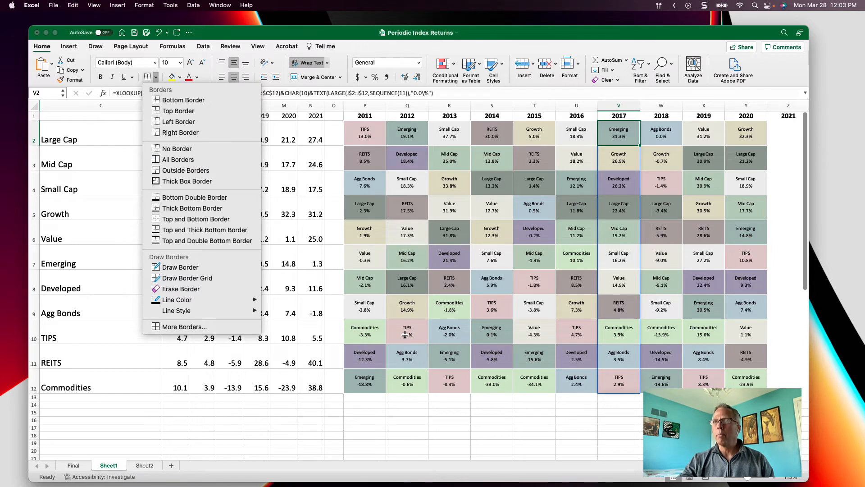
{"action": "left_click", "coordinate": [485, 404]}
{"action": "left_click", "coordinate": [451, 321]}
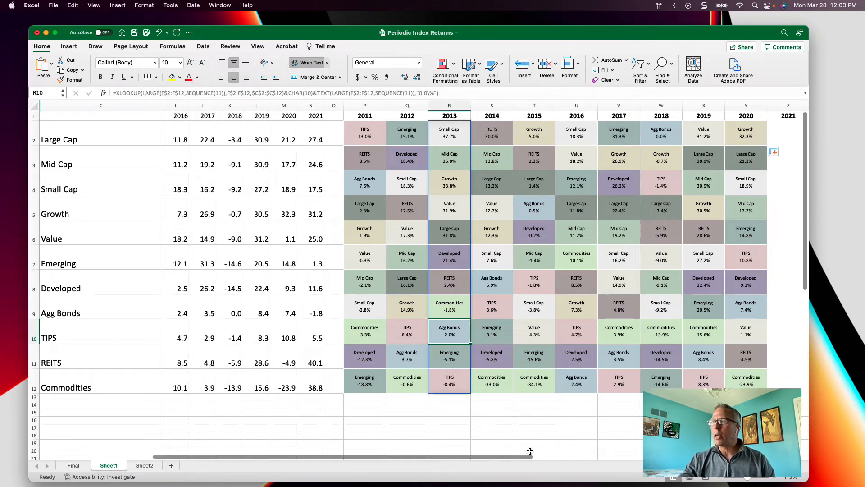
Step: Fill the 2020 formula in Y2 one column across into Z2 for 2021
{"action": "left_click_drag", "start_coordinate": [521, 455], "coordinate": [546, 455]}
{"action": "left_click", "coordinate": [715, 138]}
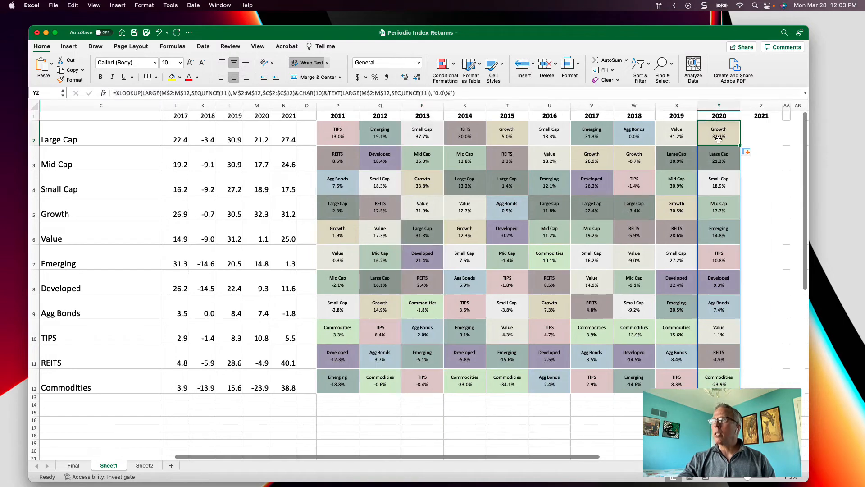
{"action": "left_click_drag", "start_coordinate": [739, 145], "coordinate": [766, 145]}
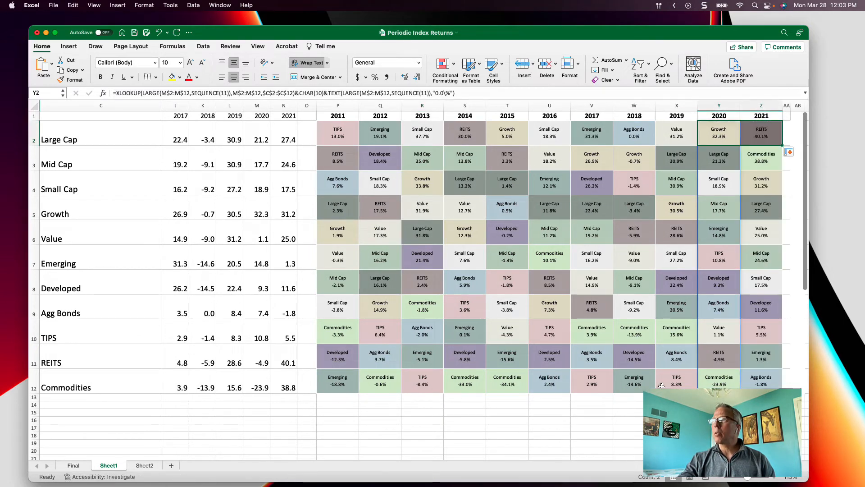
Step: Enter =C2 in AB2 as the color key for the periodic table and fill it down through AB12
{"action": "left_click_drag", "start_coordinate": [441, 457], "coordinate": [584, 455]}
{"action": "left_click", "coordinate": [645, 136]}
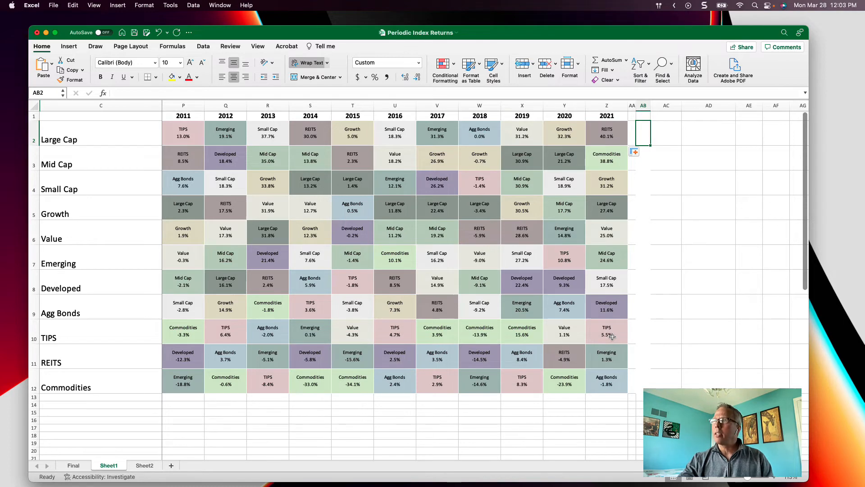
{"action": "type", "text": "=lar"}
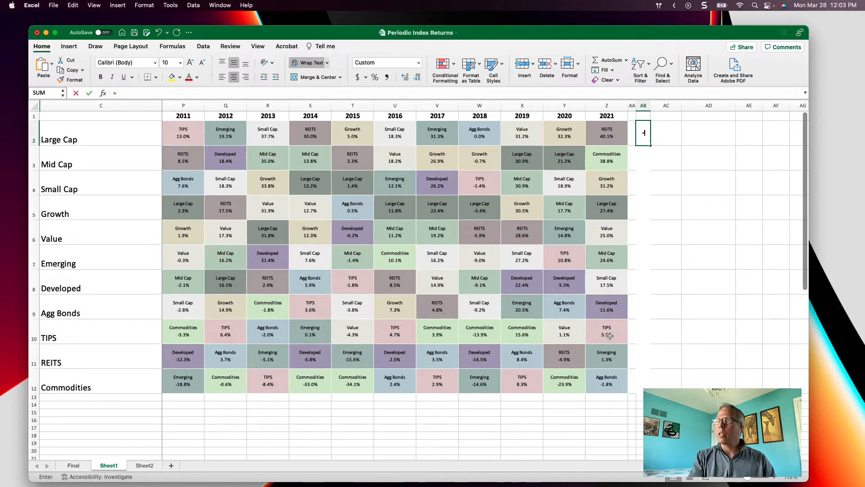
{"action": "key", "text": "BackSpace"}
{"action": "key", "text": "BackSpace"}
{"action": "key", "text": "BackSpace"}
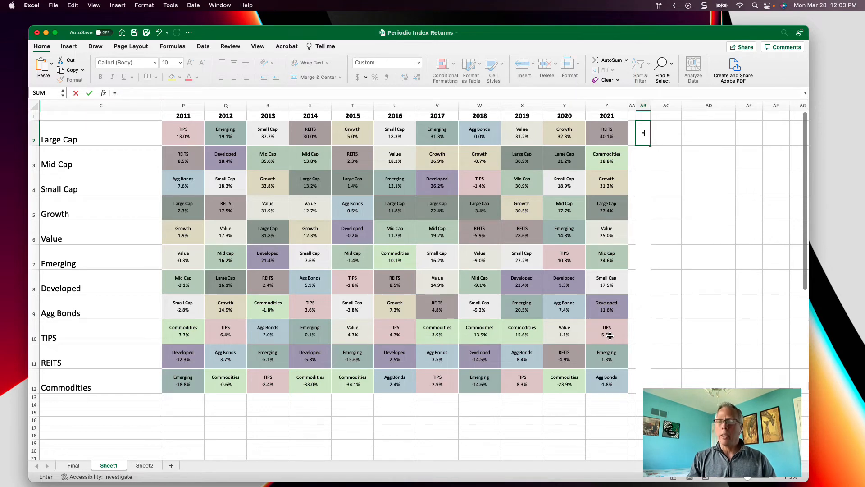
{"action": "left_click", "coordinate": [103, 130]}
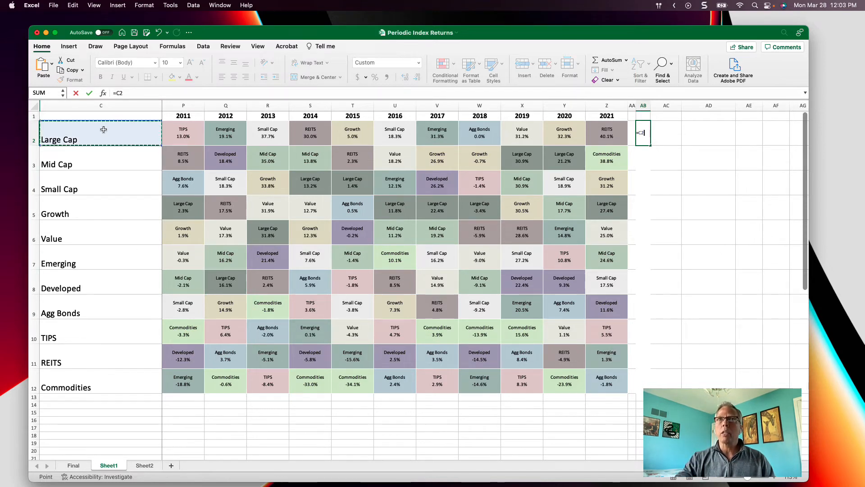
{"action": "key", "text": "Return"}
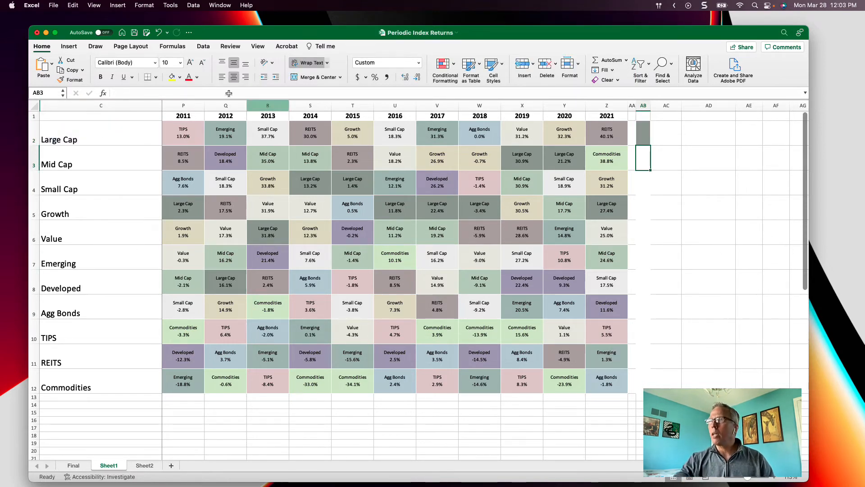
{"action": "key", "text": "Up"}
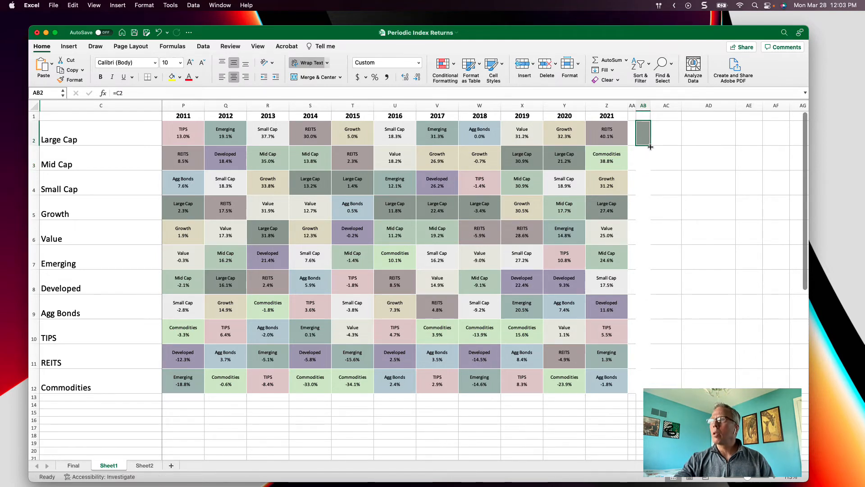
{"action": "left_click_drag", "start_coordinate": [650, 147], "coordinate": [648, 386]}
Step: Review the custom number format ;;; applied to AB12 and close the format settings
{"action": "left_click", "coordinate": [647, 383]}
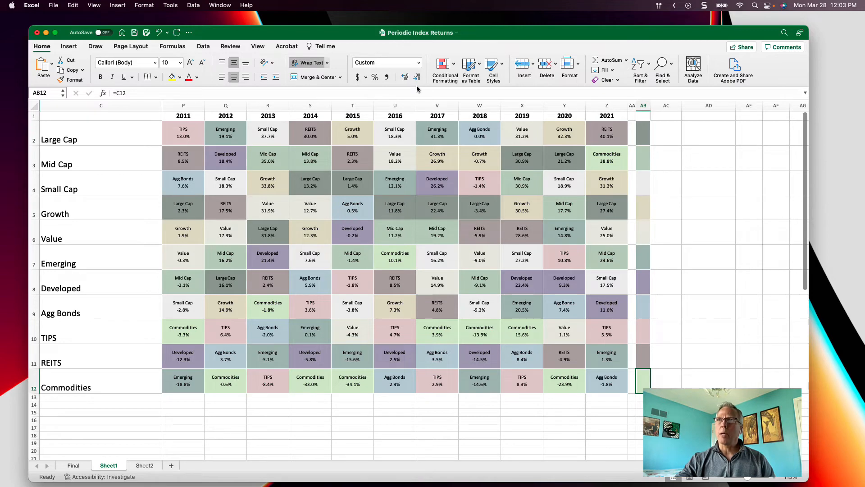
{"action": "left_click", "coordinate": [418, 62]}
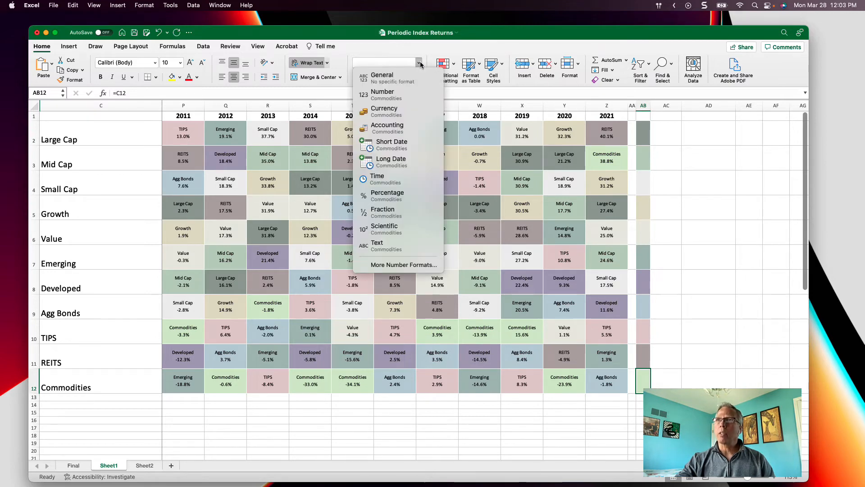
{"action": "left_click", "coordinate": [407, 265]}
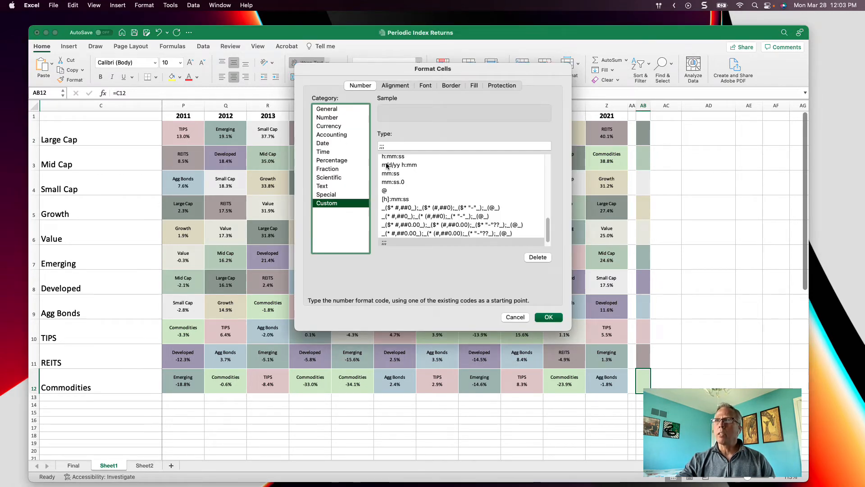
{"action": "left_click_drag", "start_coordinate": [396, 145], "coordinate": [373, 148]}
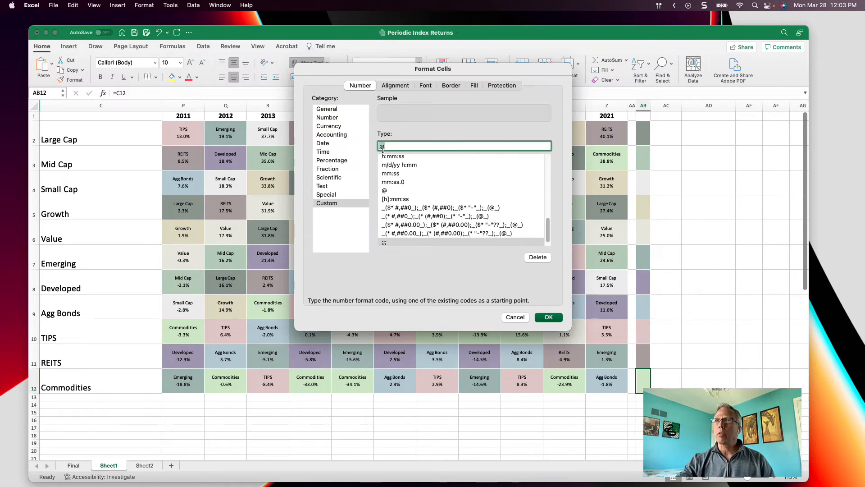
{"action": "left_click", "coordinate": [548, 317]}
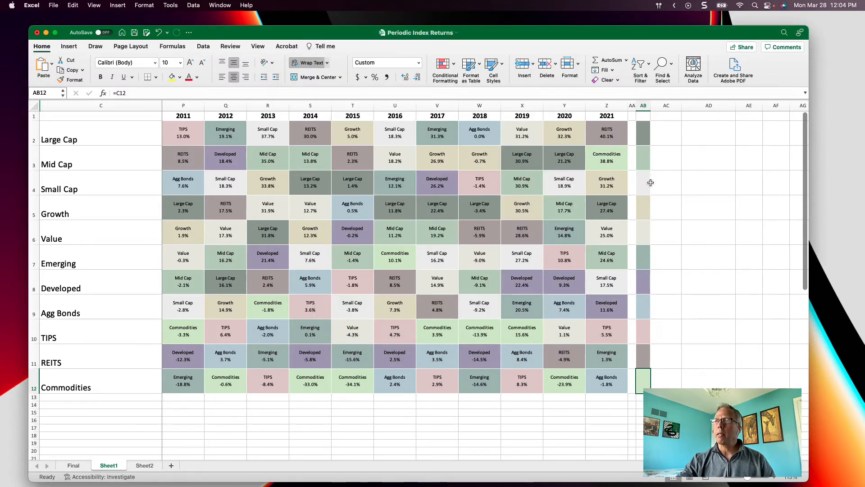
Step: Enter =" "&C2 in AC2 and fill it down through AC12 to label the color key
{"action": "left_click", "coordinate": [644, 134]}
{"action": "left_click", "coordinate": [670, 134]}
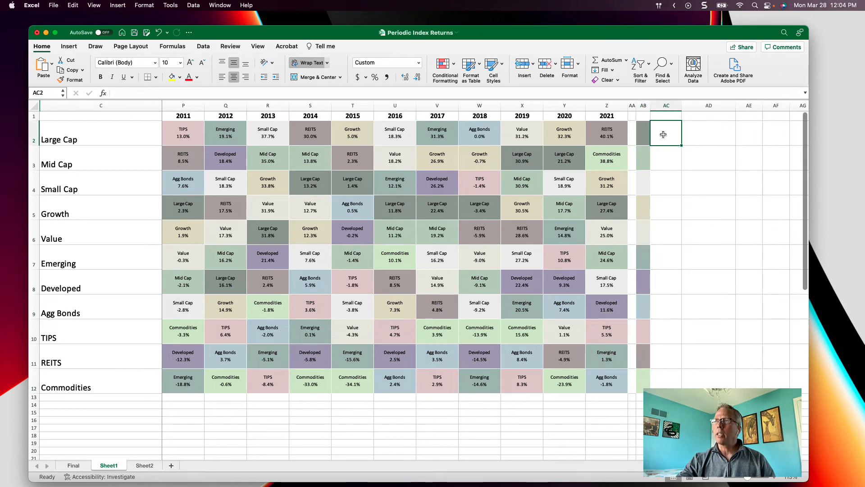
{"action": "left_click", "coordinate": [289, 93]}
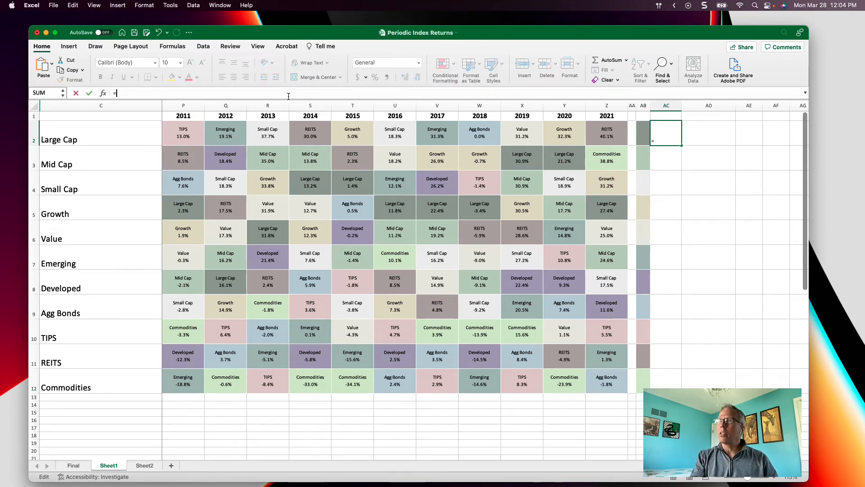
{"action": "type", "text": "=\" \"&"}
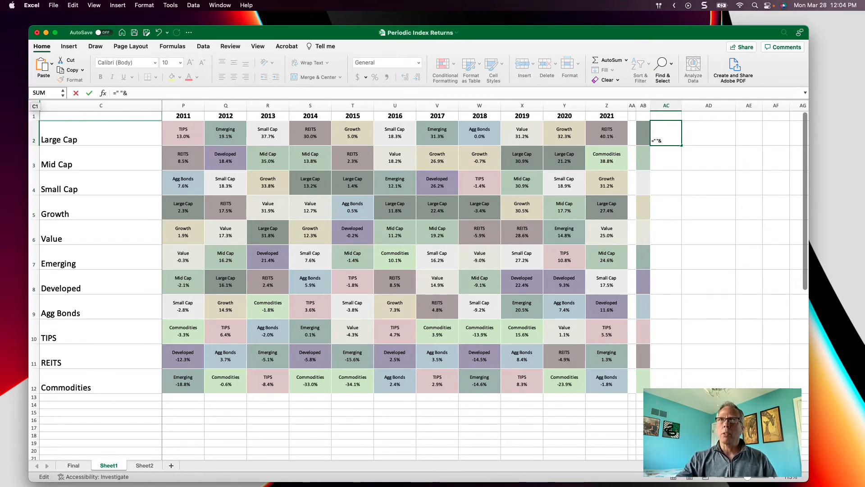
{"action": "left_click", "coordinate": [64, 142]}
{"action": "key", "text": "Return"}
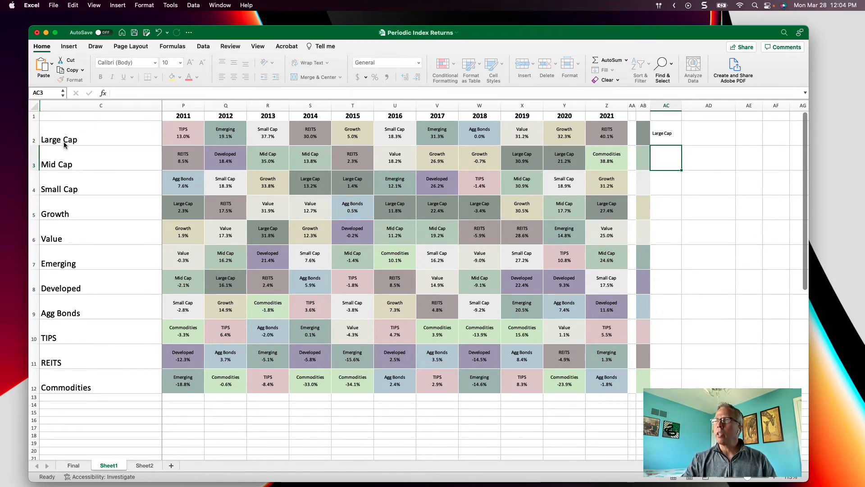
{"action": "left_click", "coordinate": [671, 140]}
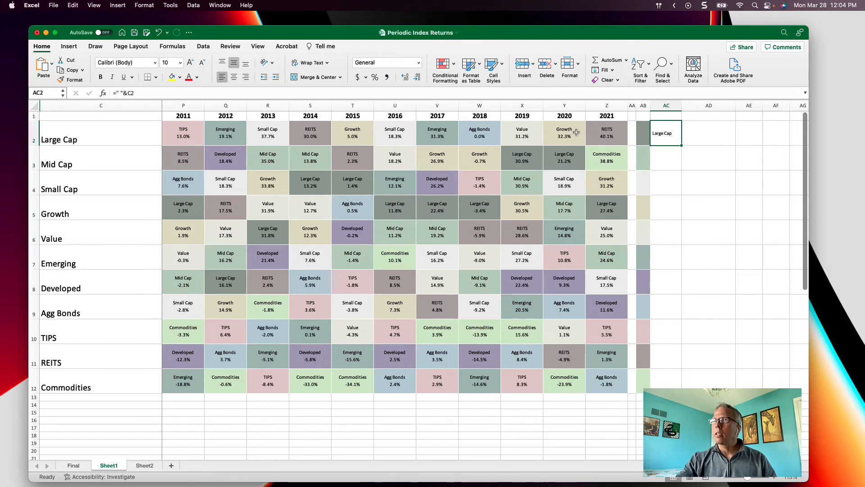
{"action": "double_click", "coordinate": [682, 147]}
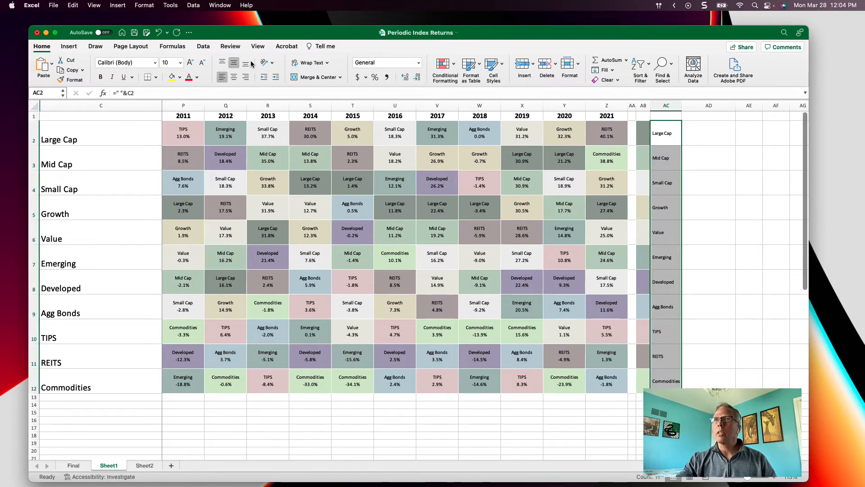
Step: Set the index labels in AC2:AC12 to font size 12 and adjust the widths of columns AC and AD
{"action": "left_click", "coordinate": [189, 62]}
{"action": "left_click", "coordinate": [190, 62]}
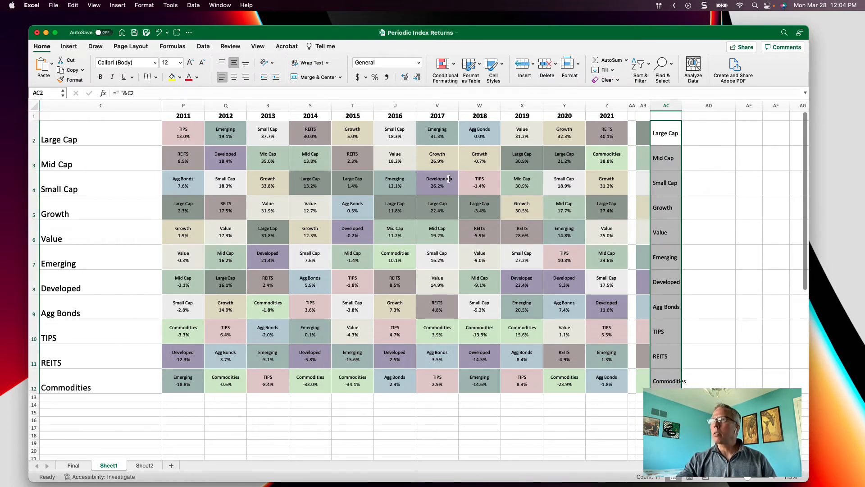
{"action": "left_click", "coordinate": [694, 128]}
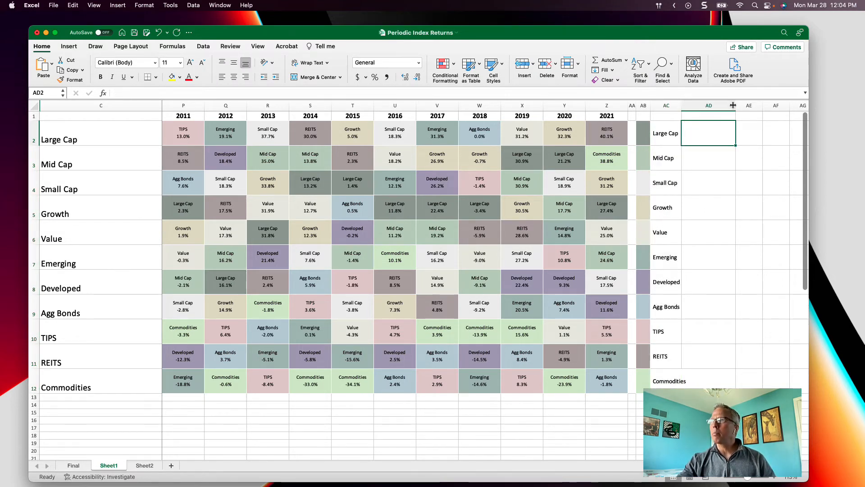
{"action": "mouse_move", "coordinate": [735, 105]}
{"action": "left_mouse_down"}
{"action": "mouse_move", "coordinate": [690, 111]}
{"action": "mouse_move", "coordinate": [741, 109]}
{"action": "left_mouse_up"}
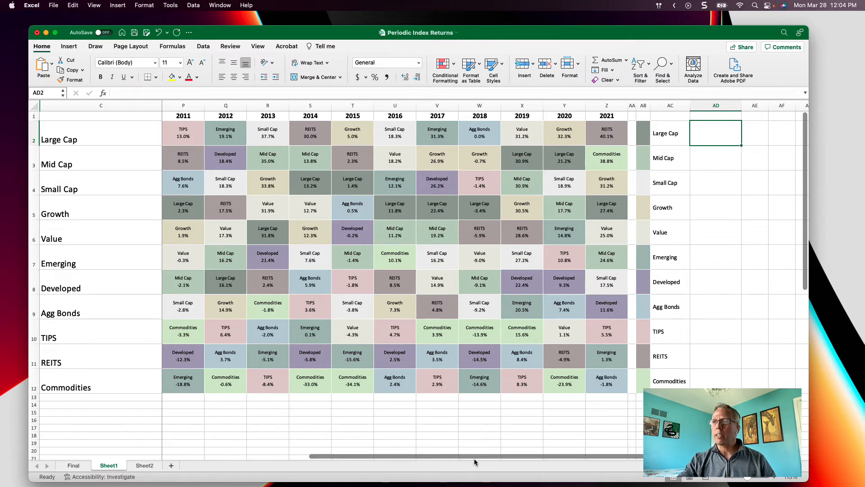
Step: Begin inserting column sparklines in AD2:AD12 beside the index labels
{"action": "left_click_drag", "start_coordinate": [474, 458], "coordinate": [185, 446]}
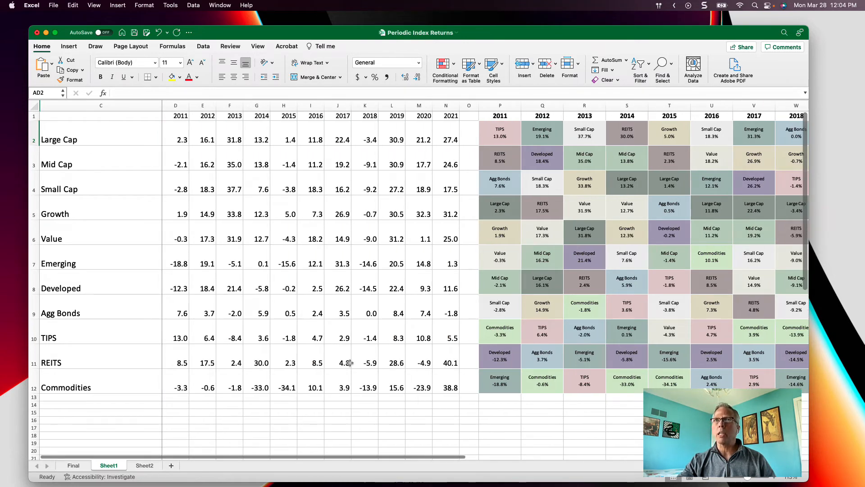
{"action": "left_click_drag", "start_coordinate": [326, 456], "coordinate": [427, 458]}
{"action": "scroll", "coordinate": [585, 315], "scroll_direction": "right", "scroll_amount": 10}
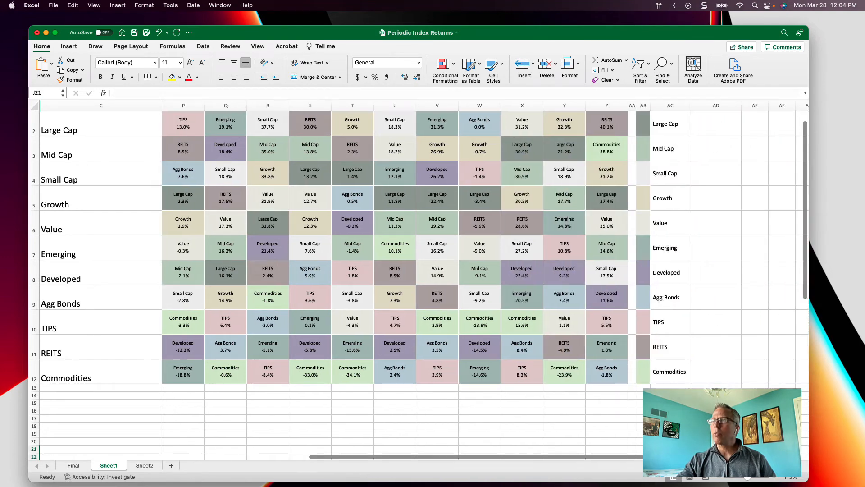
{"action": "scroll", "coordinate": [720, 172], "scroll_direction": "up", "scroll_amount": 1}
{"action": "left_click", "coordinate": [709, 140]}
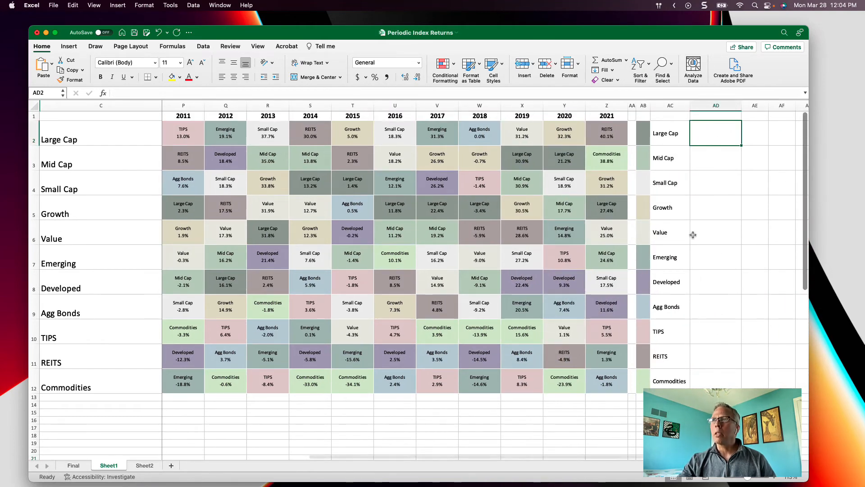
{"action": "left_click_drag", "start_coordinate": [716, 134], "coordinate": [714, 387]}
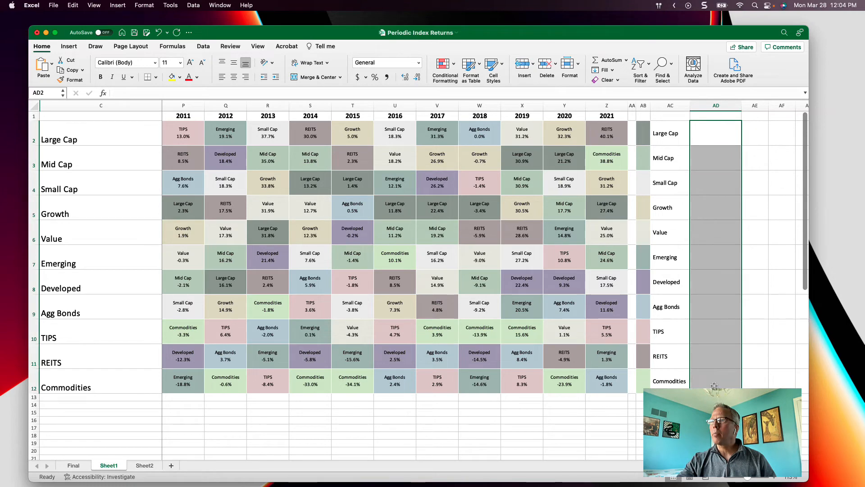
{"action": "left_click", "coordinate": [69, 46]}
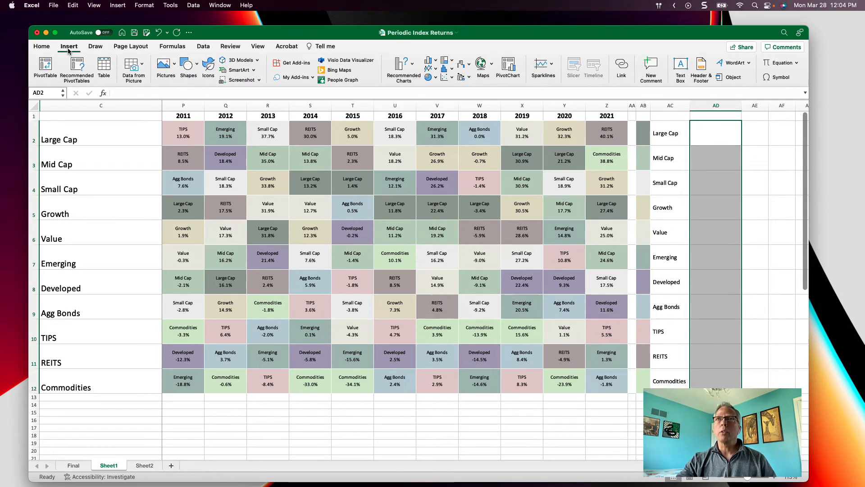
{"action": "left_click", "coordinate": [543, 70]}
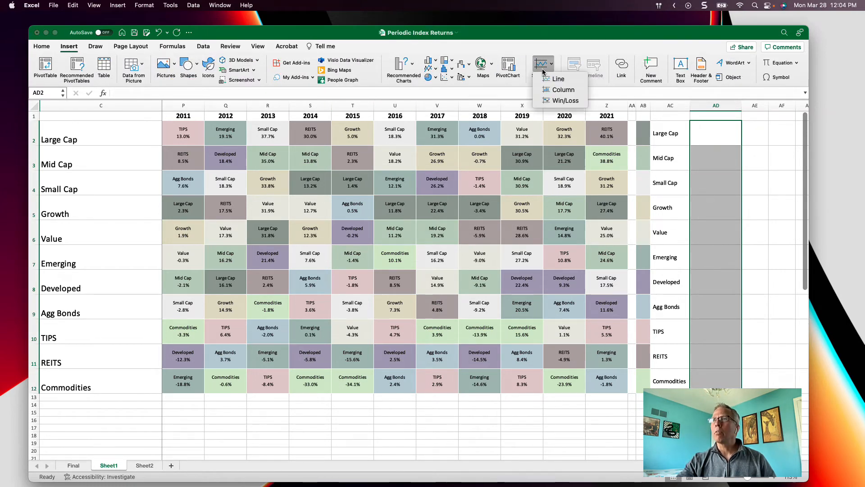
{"action": "left_click", "coordinate": [560, 89]}
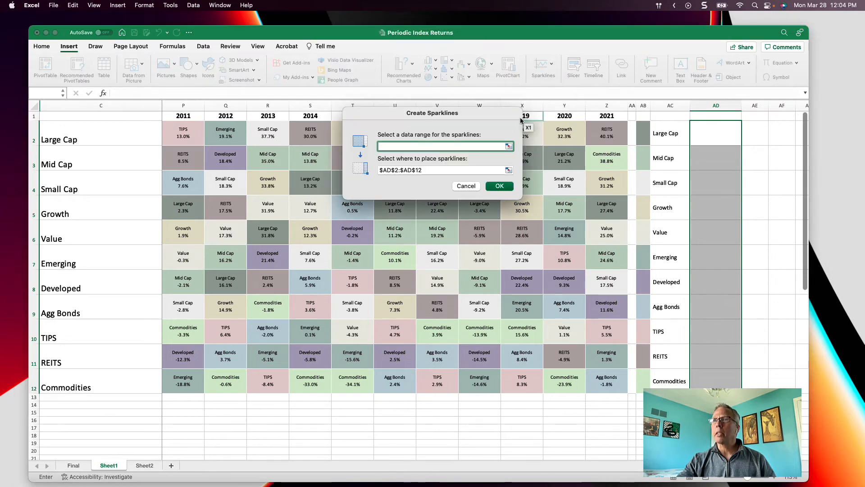
Step: Set the sparklines' data range to the returns in D2:N12 and create them
{"action": "left_click", "coordinate": [508, 146]}
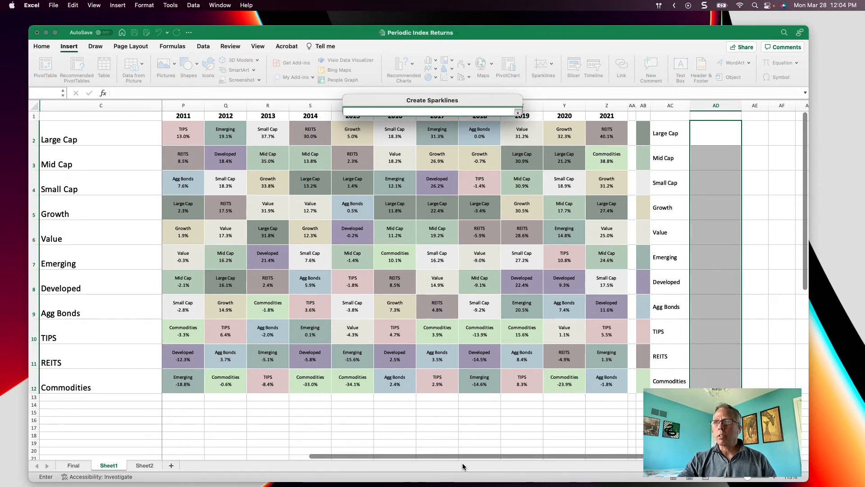
{"action": "left_click_drag", "start_coordinate": [462, 458], "coordinate": [170, 445]}
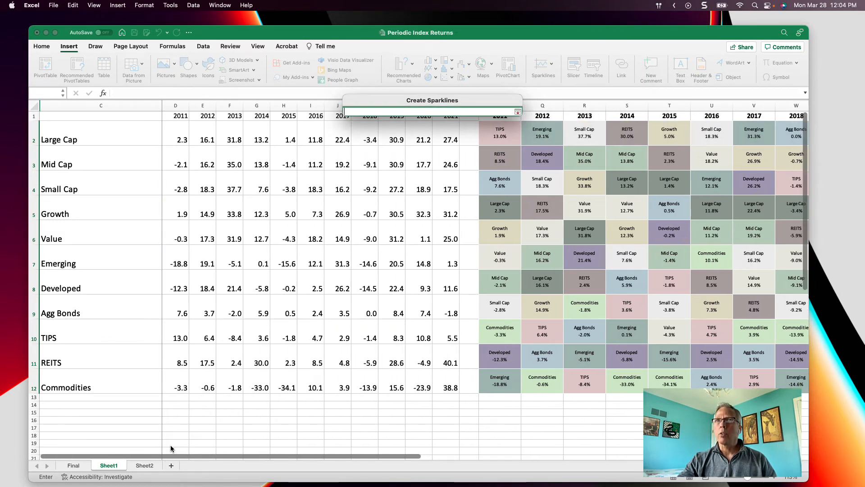
{"action": "left_click", "coordinate": [181, 141]}
{"action": "left_click_drag", "start_coordinate": [180, 141], "coordinate": [448, 382]}
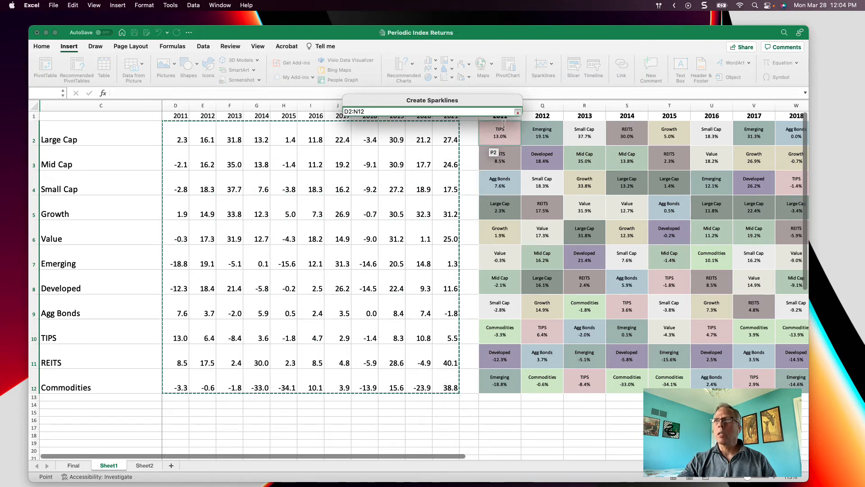
{"action": "left_click", "coordinate": [517, 111]}
{"action": "left_click", "coordinate": [488, 186]}
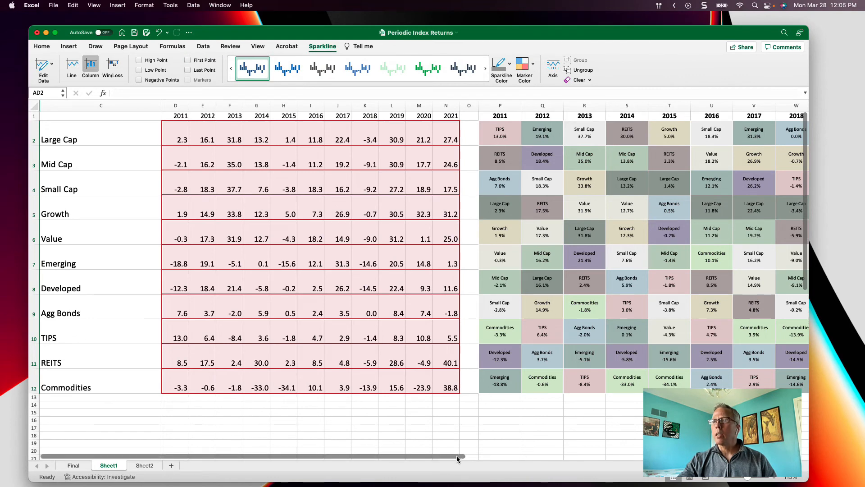
Step: Widen column AD slightly and set the sparklines' vertical axis minimum to the same value for all sparklines
{"action": "scroll", "coordinate": [456, 455], "scroll_direction": "right", "scroll_amount": 10}
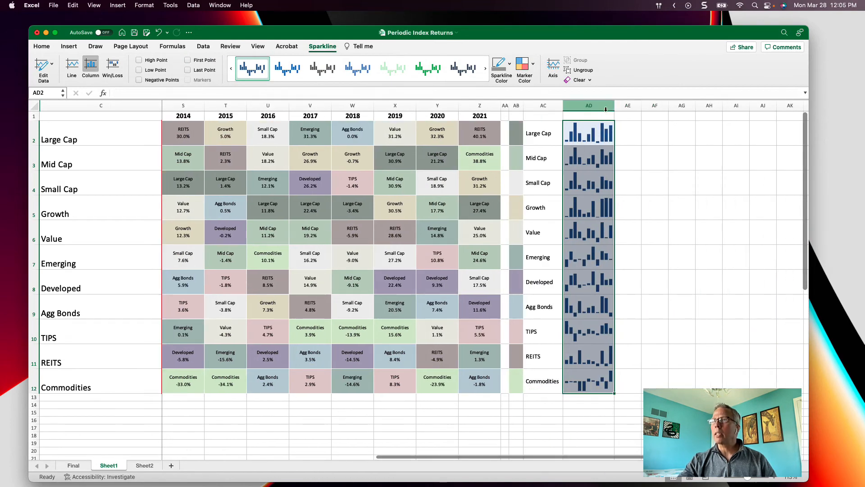
{"action": "left_click_drag", "start_coordinate": [615, 108], "coordinate": [623, 108]}
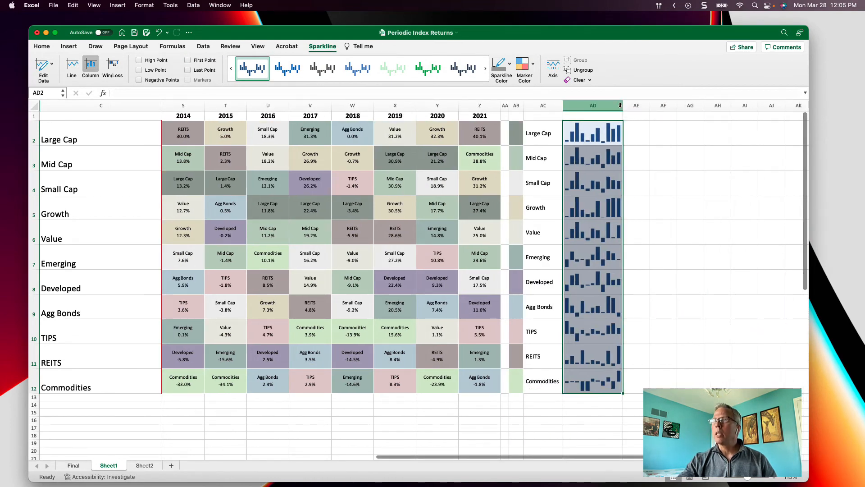
{"action": "left_click", "coordinate": [552, 67]}
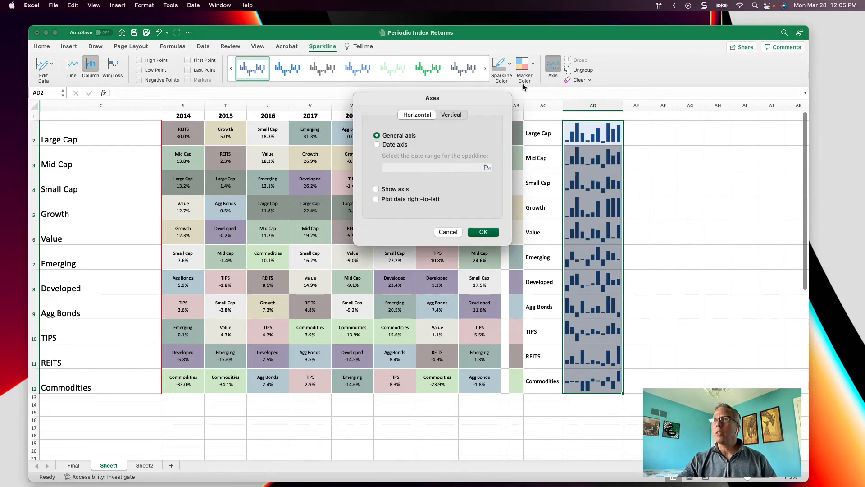
{"action": "left_click", "coordinate": [447, 115]}
{"action": "left_click", "coordinate": [377, 150]}
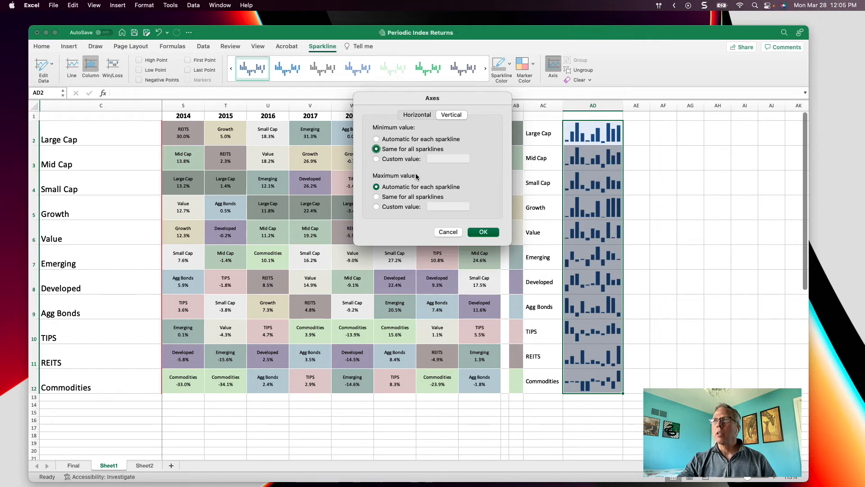
{"action": "left_click", "coordinate": [482, 232]}
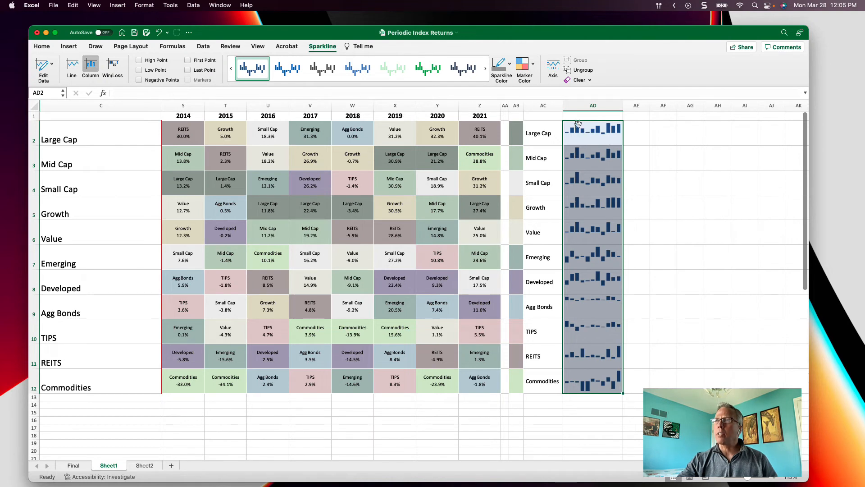
Step: Change the color of the column sparklines in AD2:AD12 to gray
{"action": "left_click", "coordinate": [526, 77]}
{"action": "mouse_move", "coordinate": [529, 78]}
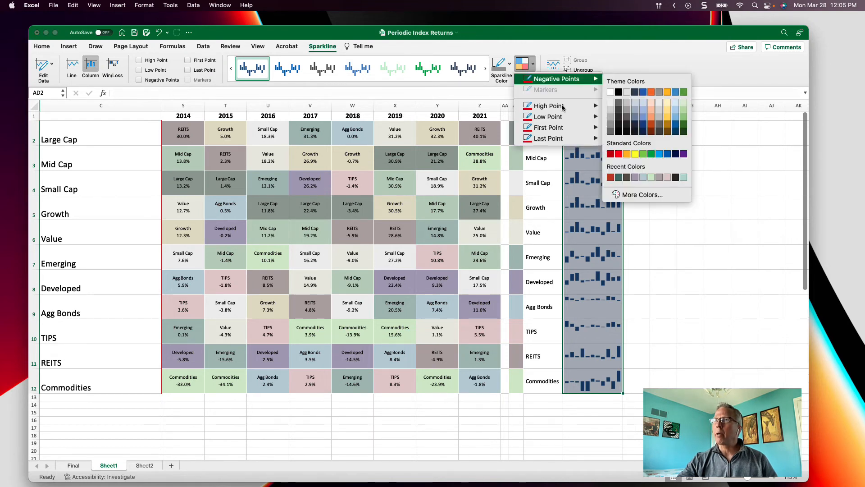
{"action": "mouse_move", "coordinate": [581, 109]}
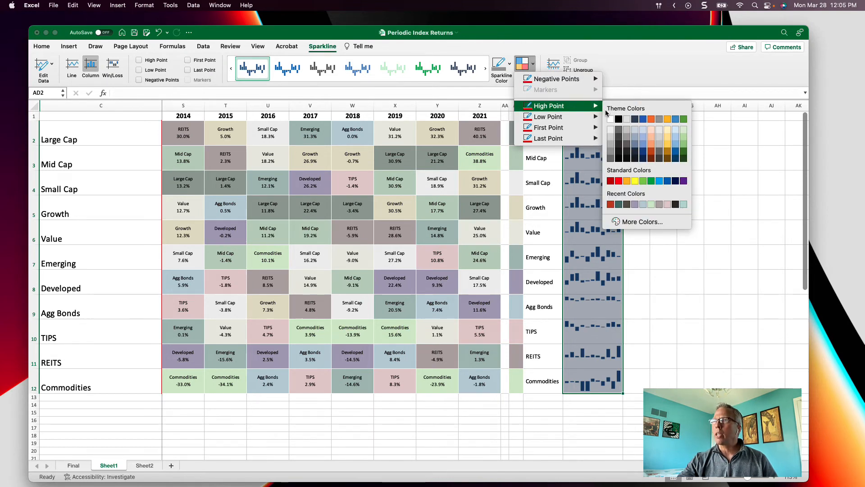
{"action": "left_click", "coordinate": [496, 67]}
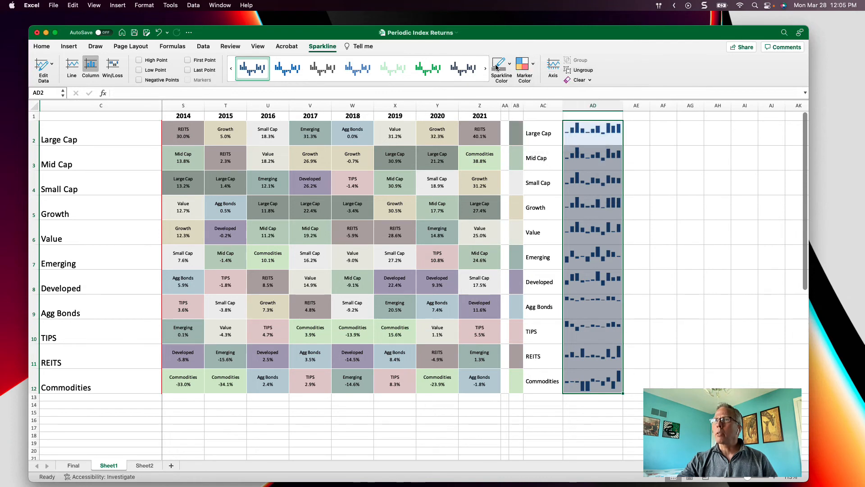
{"action": "left_click", "coordinate": [498, 68]}
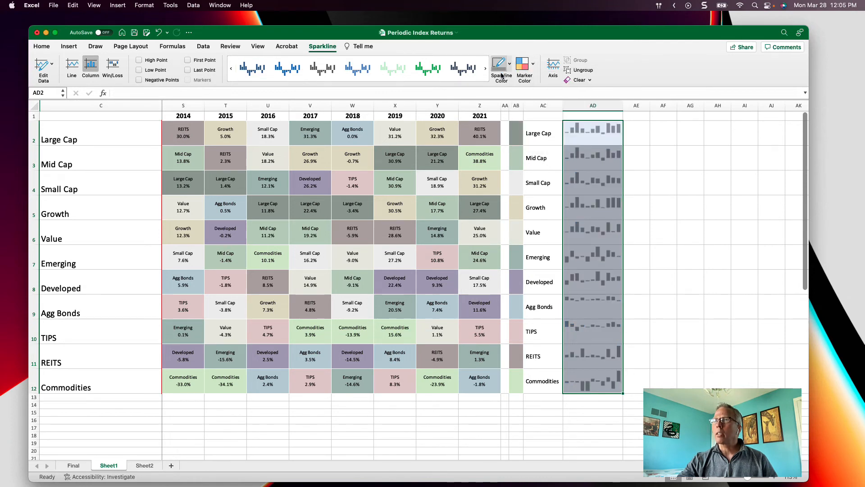
Step: Mark the sparklines' high points in light blue and their low points in light orange
{"action": "left_click", "coordinate": [525, 70]}
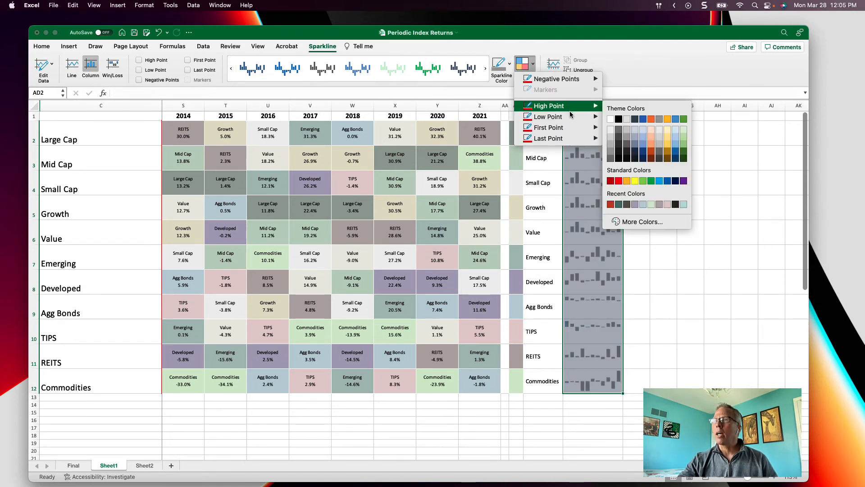
{"action": "mouse_move", "coordinate": [580, 118]}
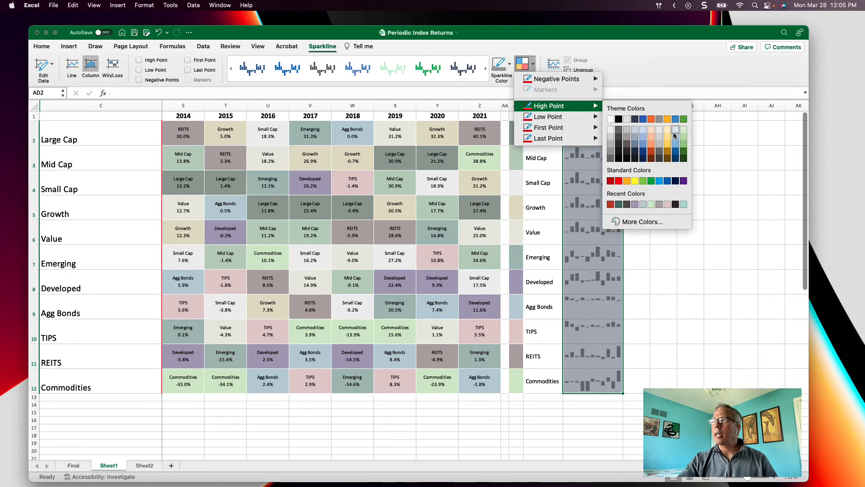
{"action": "left_click", "coordinate": [644, 137]}
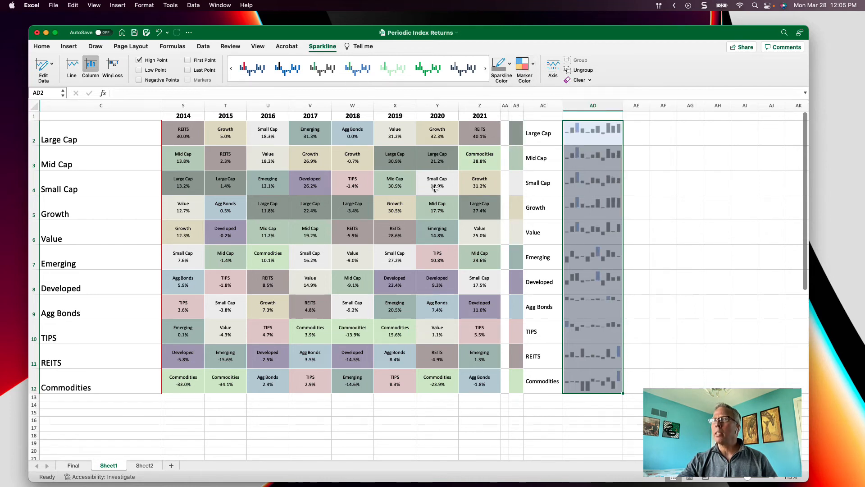
{"action": "left_click", "coordinate": [532, 73]}
{"action": "mouse_move", "coordinate": [561, 119]}
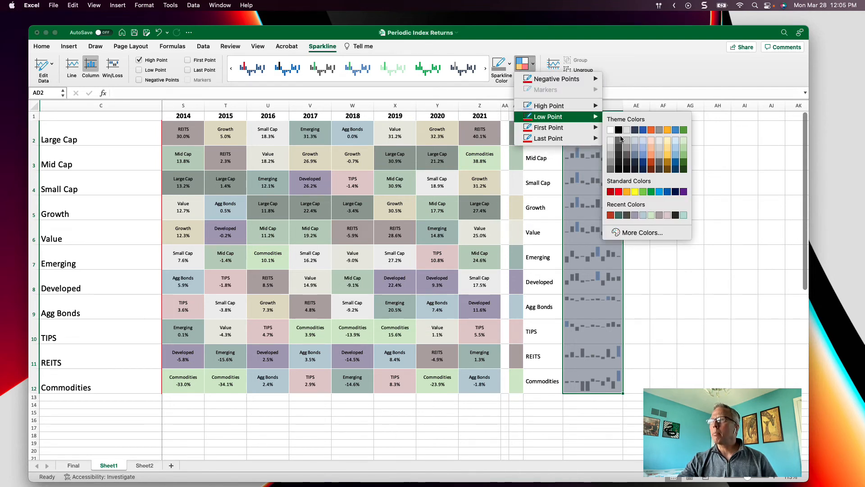
{"action": "left_click", "coordinate": [650, 147]}
{"action": "left_click", "coordinate": [652, 180]}
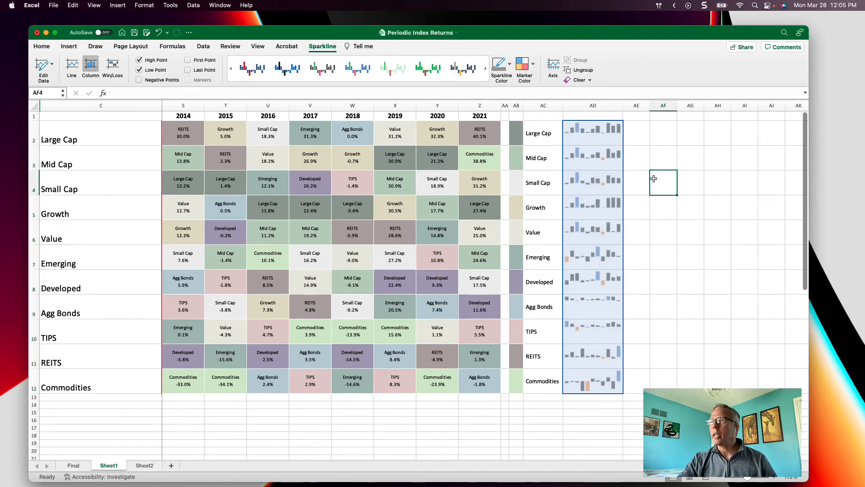
{"action": "left_click", "coordinate": [671, 205]}
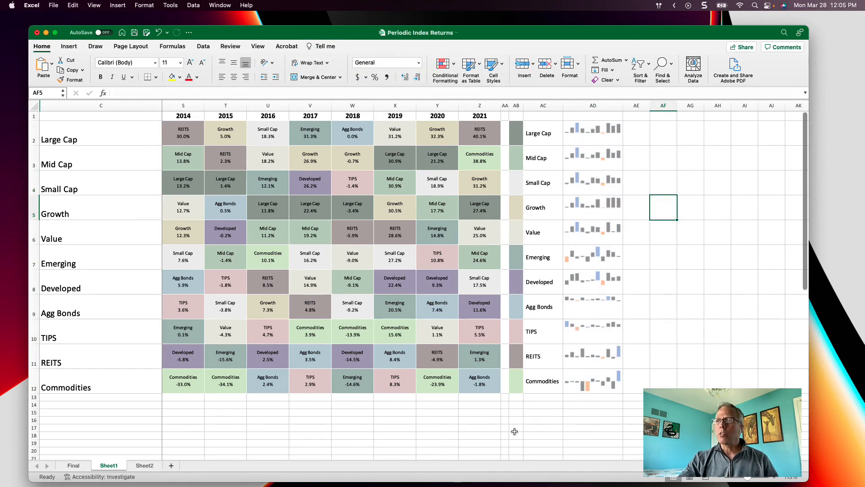
Step: Review the finished layout on the Final sheet, including the formula in Z3 behind the 2021 column
{"action": "left_click", "coordinate": [76, 468]}
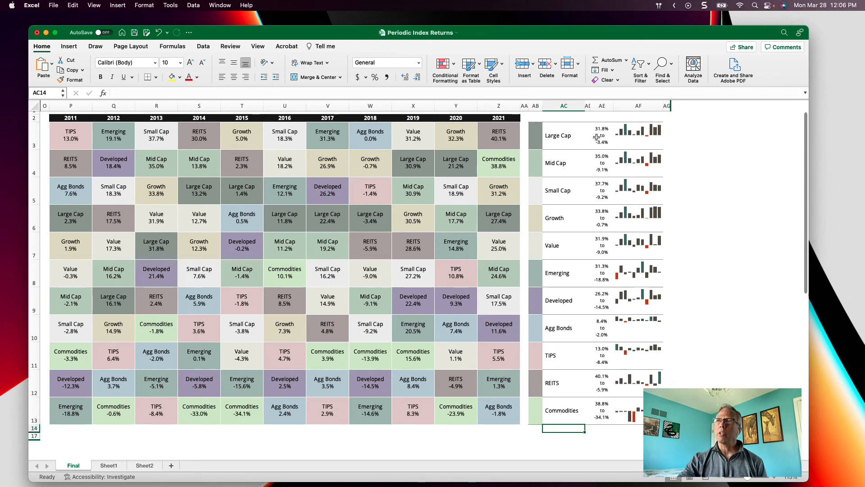
{"action": "left_click", "coordinate": [516, 132]}
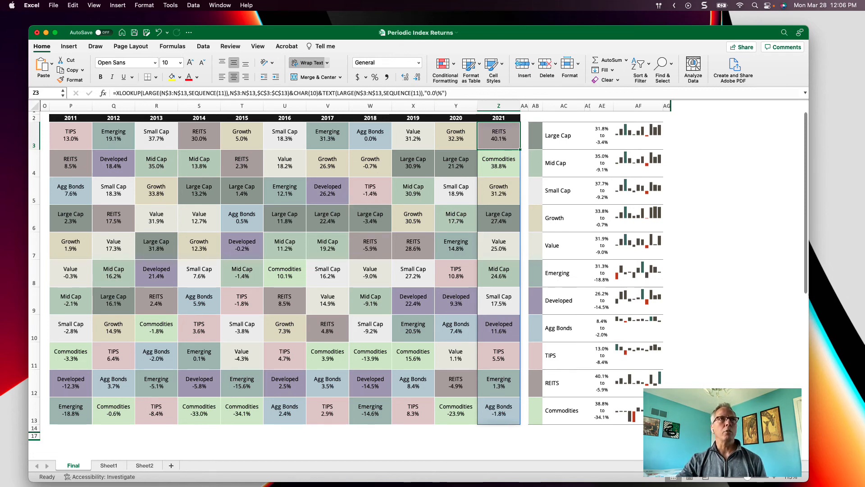
Step: Switch to Tableau Prep Builder and examine the Return Rank rows in the Clean 2 step
{"action": "left_click_drag", "start_coordinate": [0, 50], "coordinate": [451, 42]}
{"action": "left_click_drag", "start_coordinate": [0, 36], "coordinate": [458, 34]}
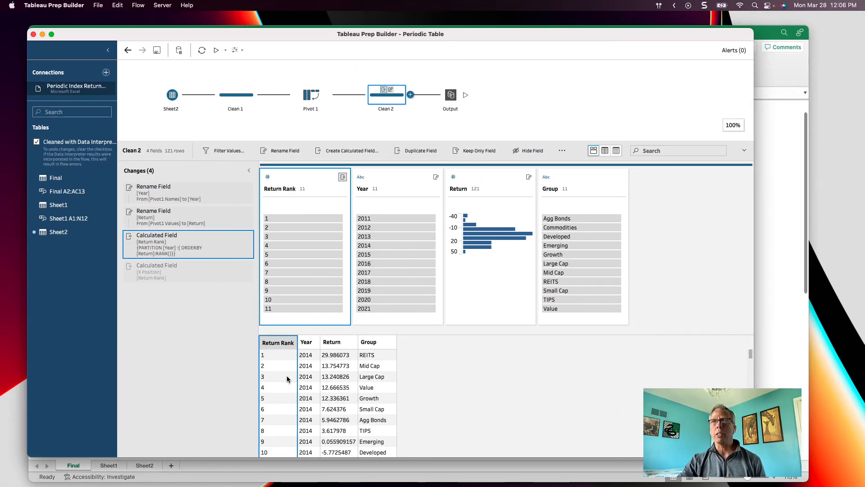
{"action": "scroll", "coordinate": [287, 374], "scroll_direction": "down", "scroll_amount": 5}
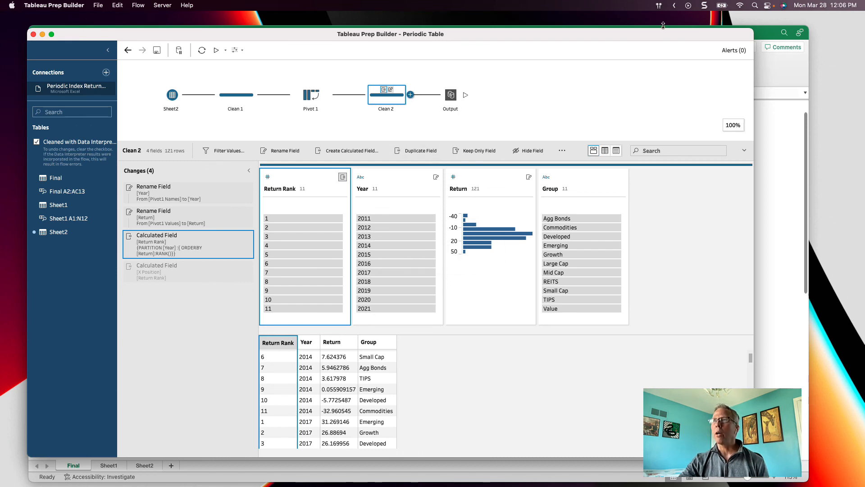
Step: Switch to Tableau and show the Periodic Investment Returns dashboard in presentation mode
{"action": "left_click_drag", "start_coordinate": [648, 37], "coordinate": [0, 62]}
{"action": "left_click_drag", "start_coordinate": [625, 40], "coordinate": [530, 38]}
{"action": "left_click_drag", "start_coordinate": [651, 424], "coordinate": [779, 470]}
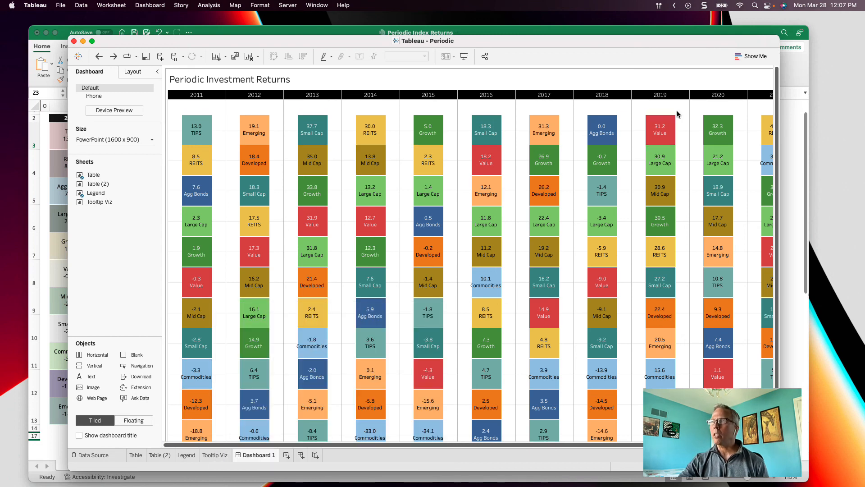
{"action": "left_click", "coordinate": [464, 56]}
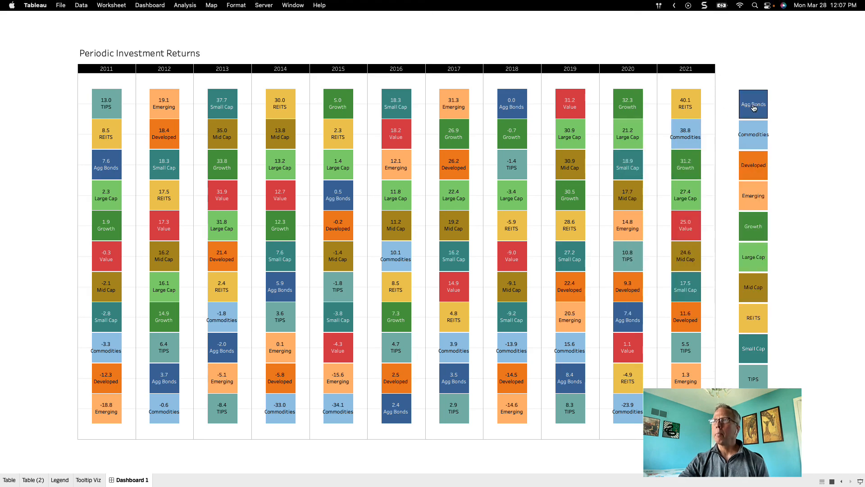
Step: Highlight Agg Bonds and Developed in turn from the legend, and view the return history for Developed in 2017
{"action": "left_click", "coordinate": [753, 107]}
{"action": "mouse_move", "coordinate": [513, 115]}
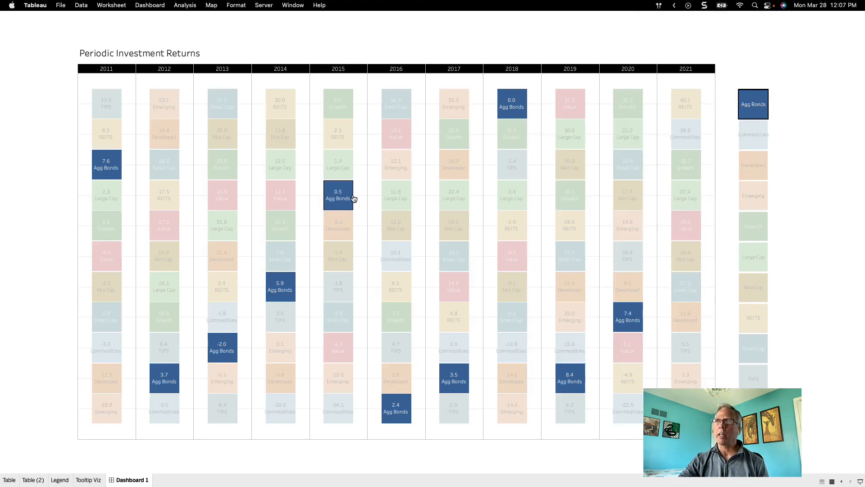
{"action": "mouse_move", "coordinate": [345, 200]}
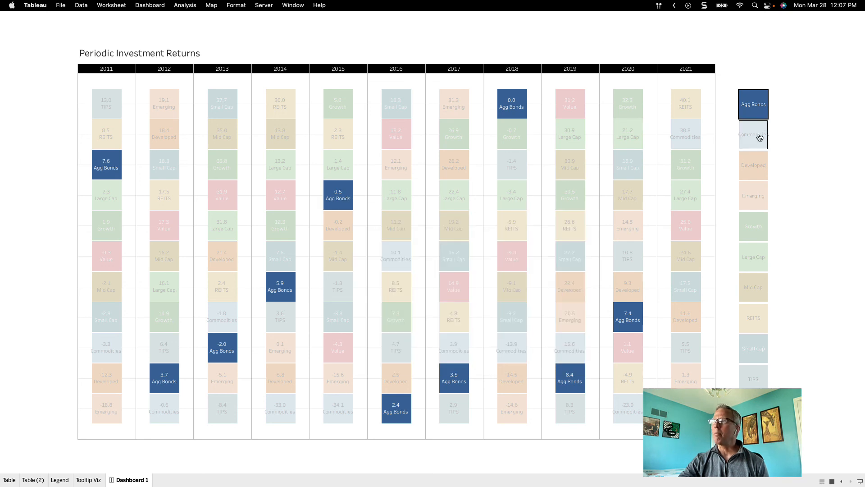
{"action": "left_click", "coordinate": [756, 165]}
{"action": "mouse_move", "coordinate": [464, 175]}
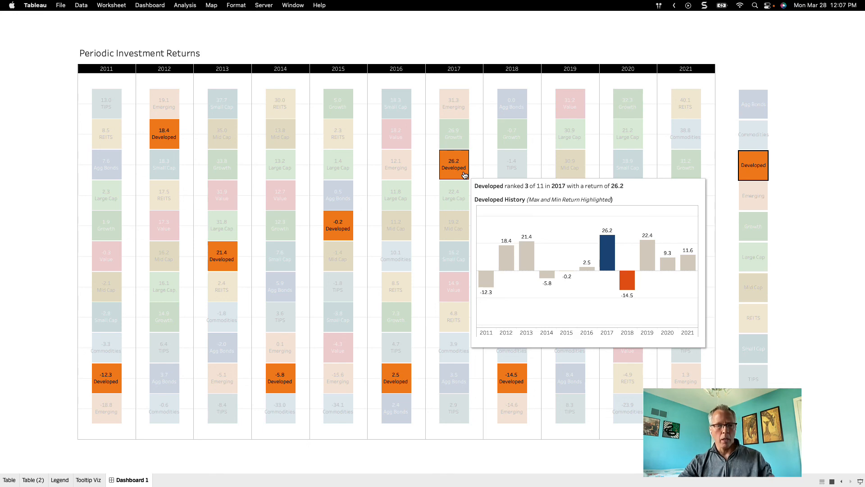
{"action": "key", "text": "Escape"}
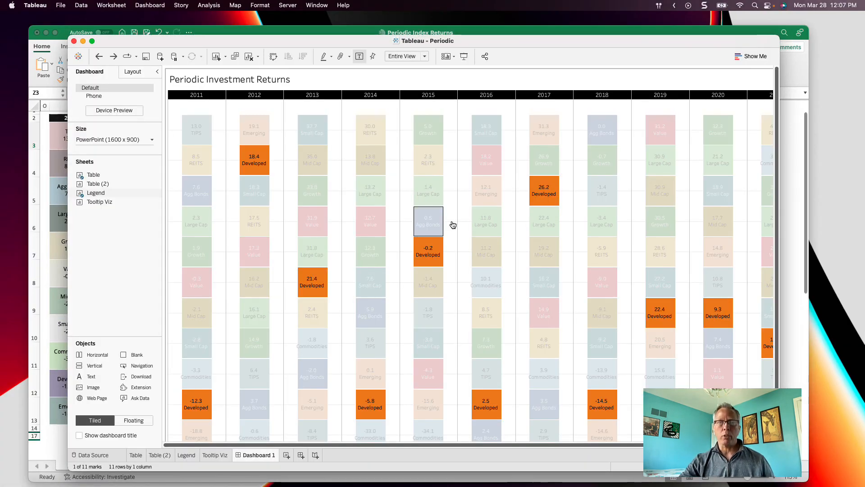